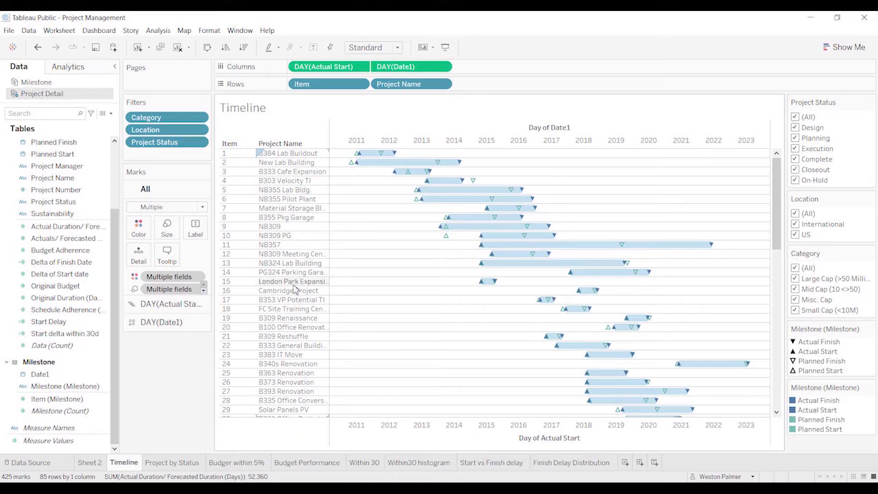
Step: Review the project bars on the Timeline sheet and the start-delta treemap on the Within 30 sheet
mouse_move(354, 171)
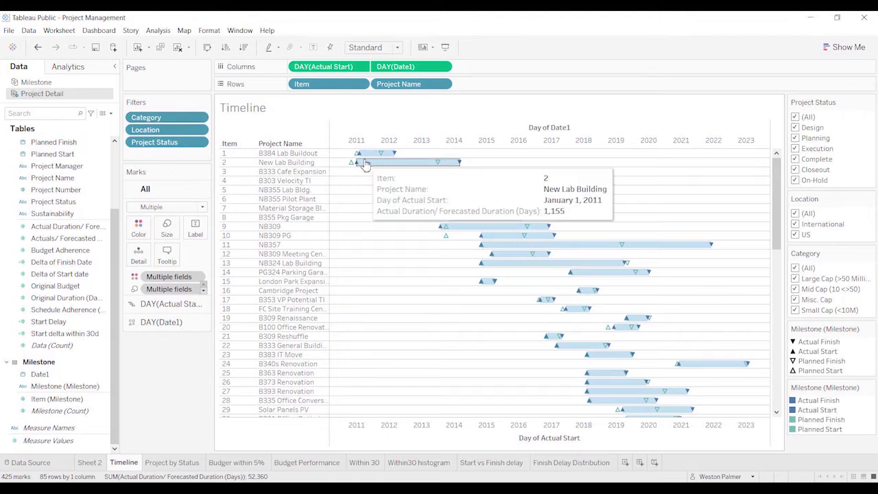
mouse_move(442, 169)
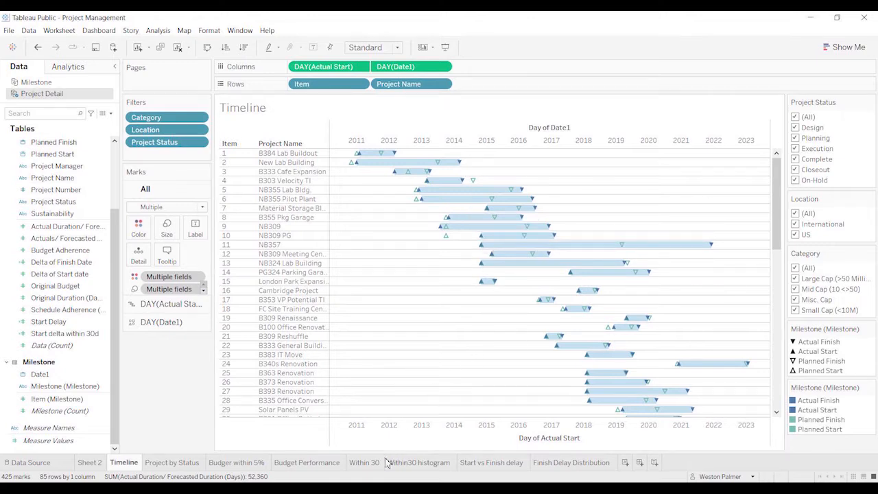
click(365, 462)
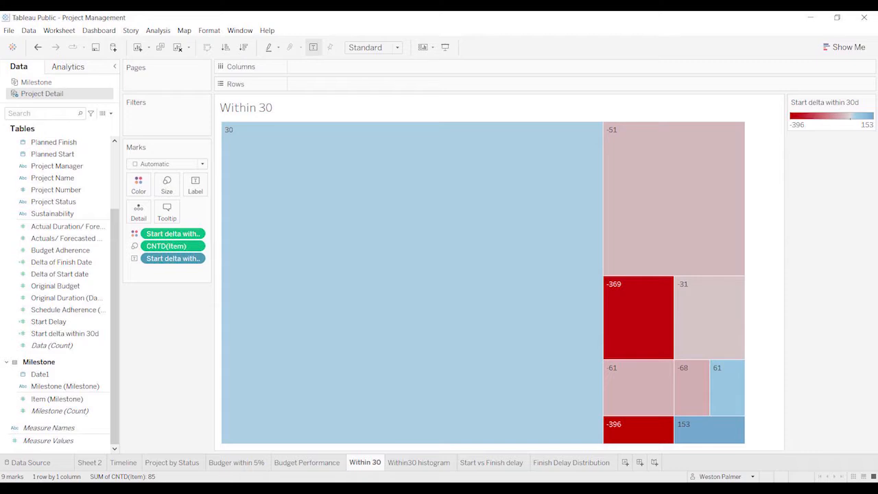
mouse_move(269, 332)
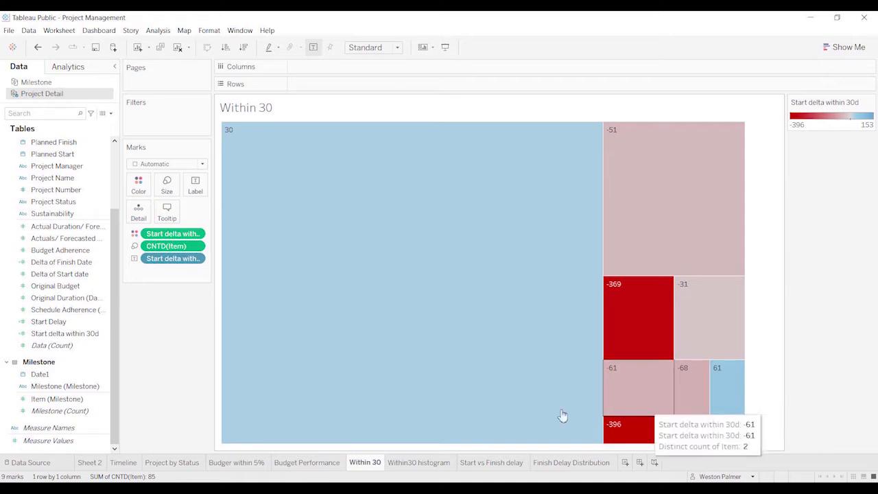
Step: Examine the bars around zero on the Within30 histogram sheet and check how its Delta of Start date field is configured
click(431, 464)
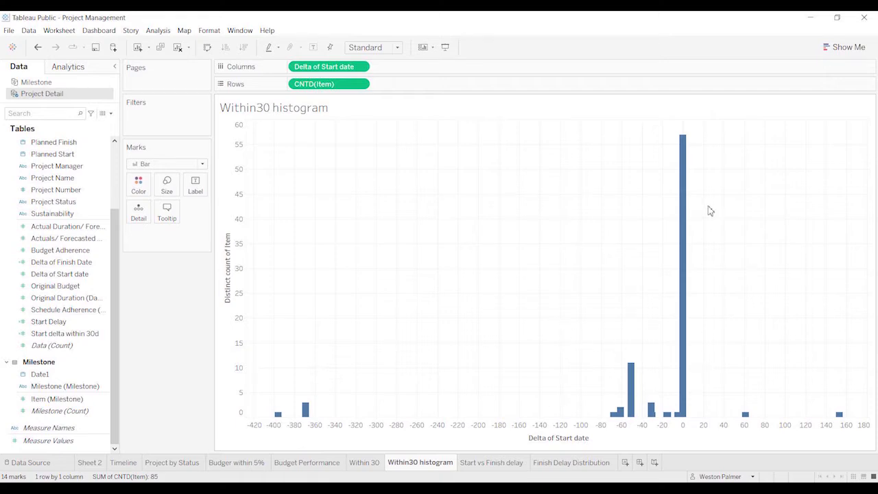
mouse_move(686, 183)
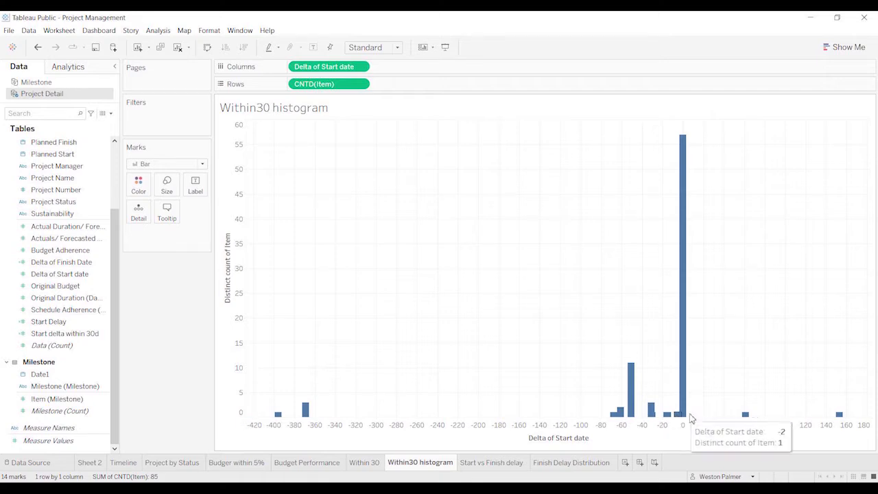
mouse_move(685, 420)
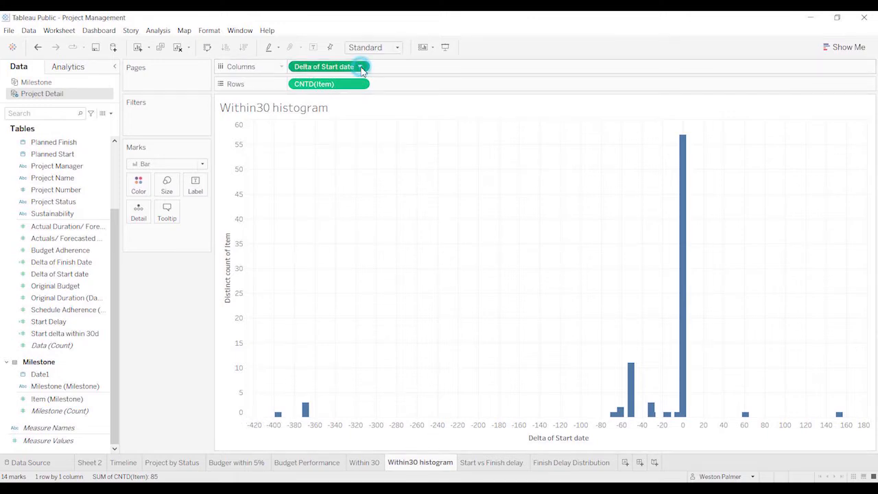
click(359, 67)
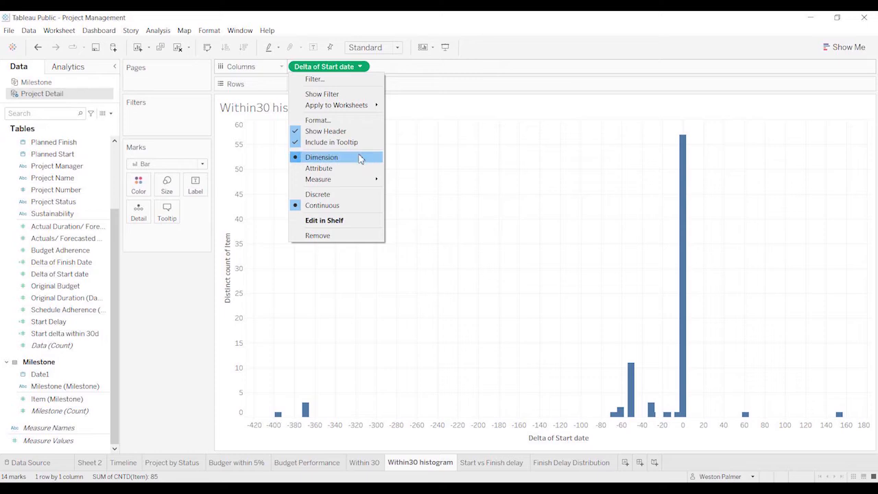
click(441, 219)
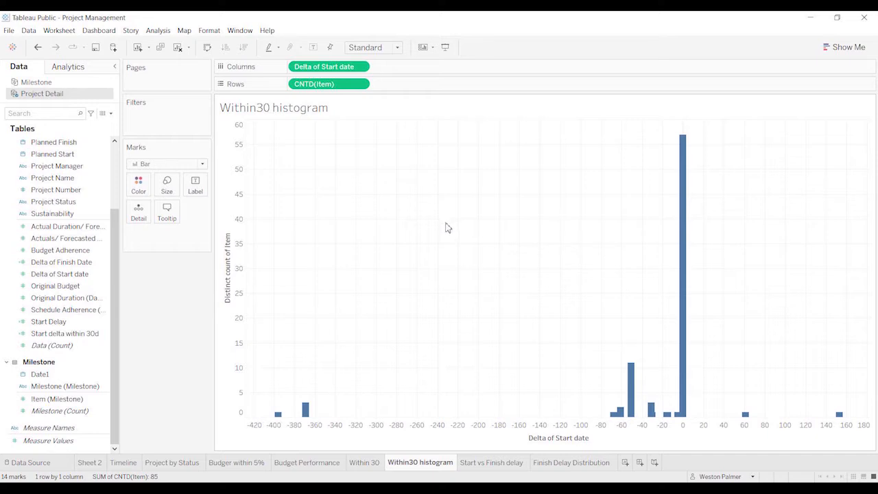
Step: Highlight item 10 on the Start vs Finish delay sheet and inspect its start and finish delta bars
click(499, 462)
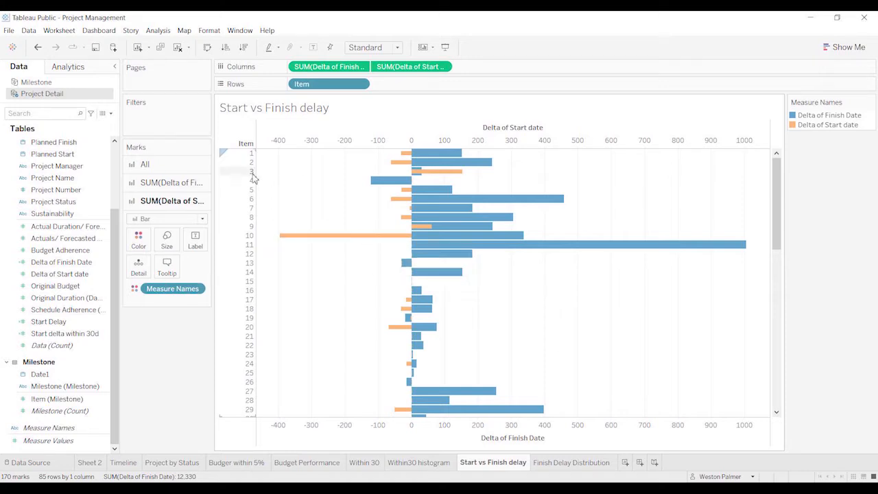
click(249, 235)
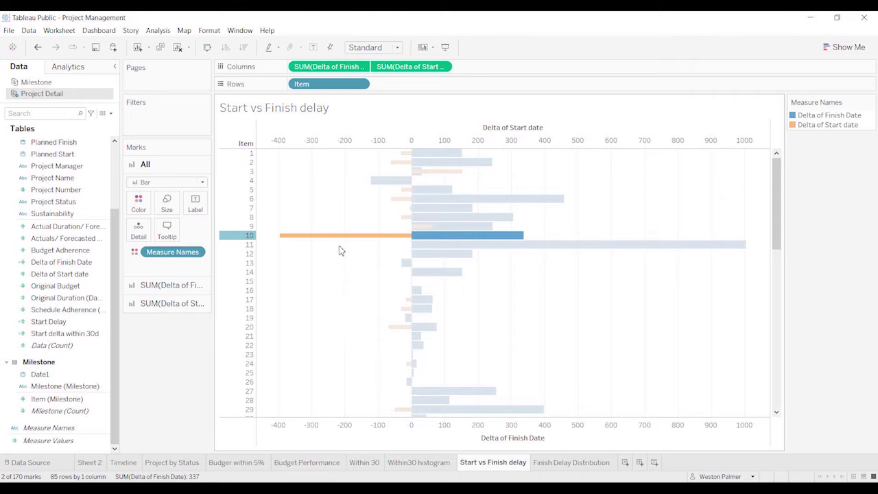
mouse_move(341, 244)
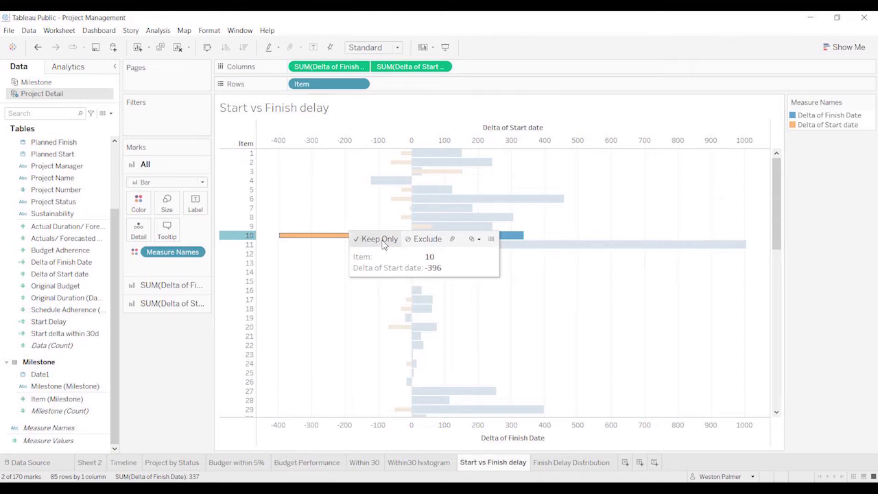
mouse_move(523, 238)
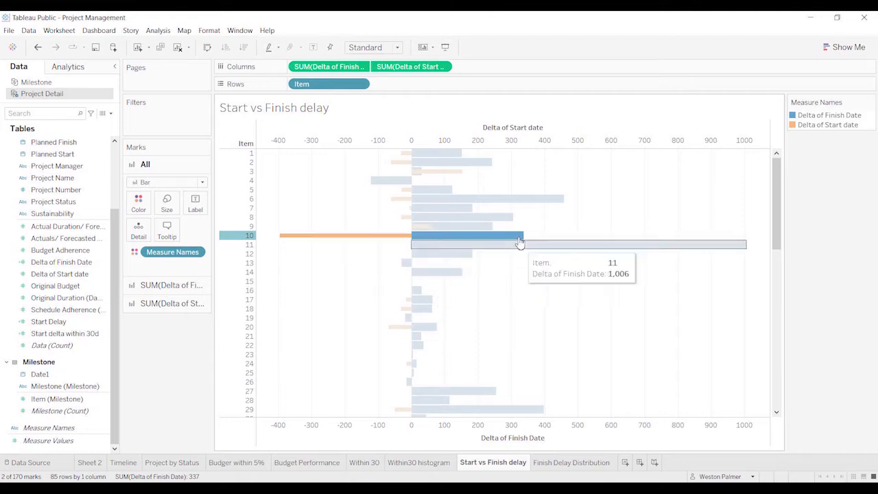
Step: Highlight item 10 on the Timeline sheet and compare its planned and actual milestones
click(134, 463)
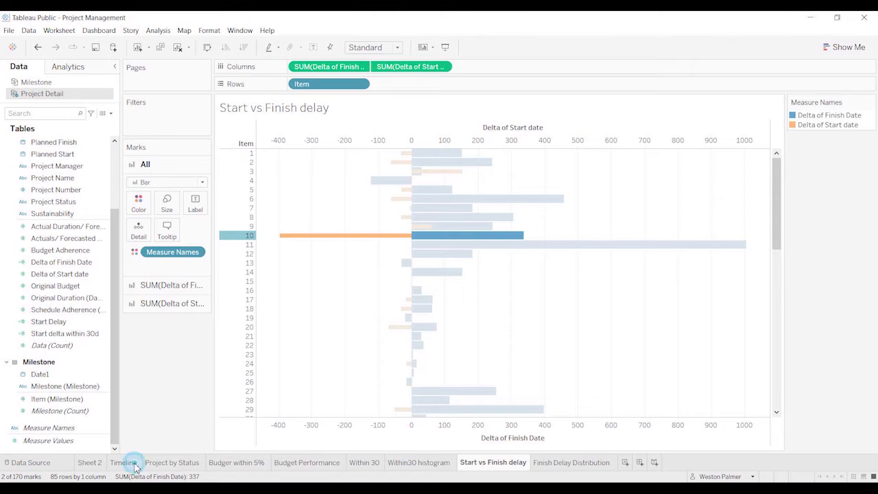
click(225, 236)
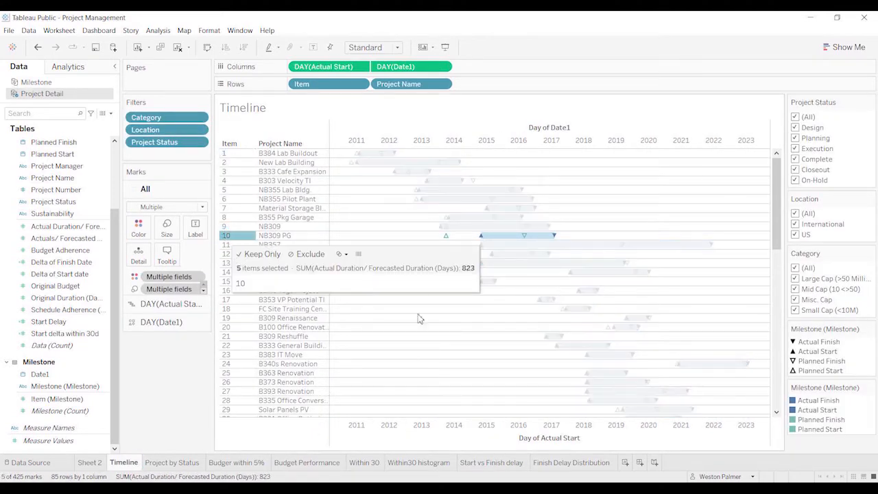
mouse_move(482, 245)
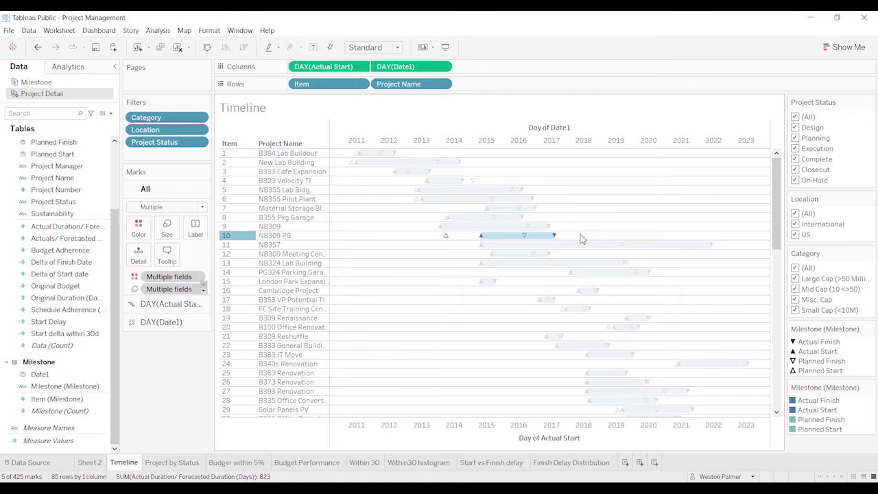
Step: Return to the Start vs Finish delay sheet, recheck item 10's start delta, and clear its highlight
click(492, 462)
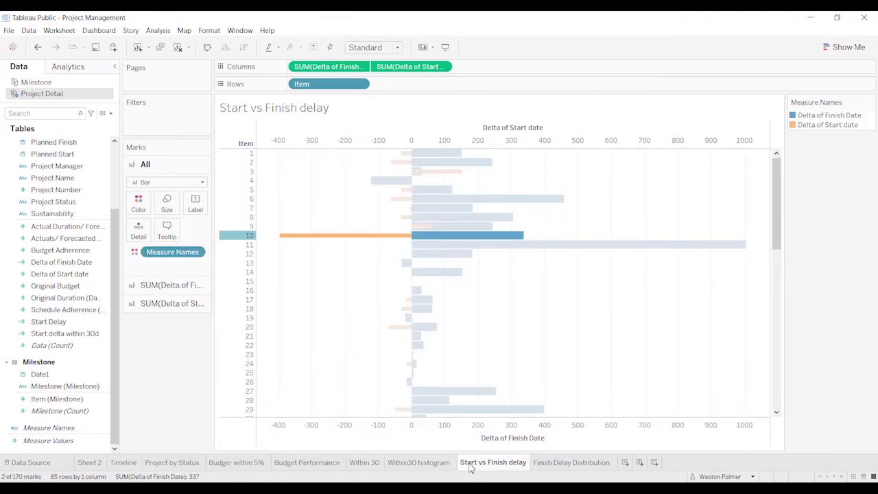
mouse_move(365, 244)
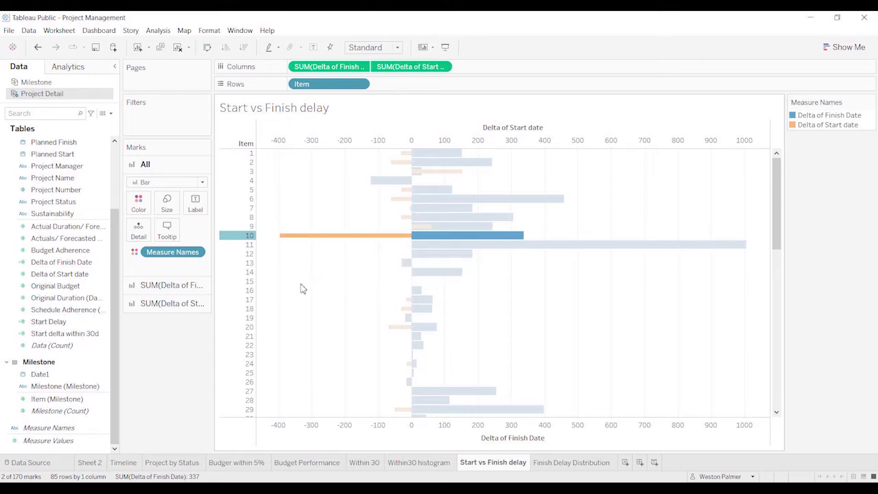
click(248, 235)
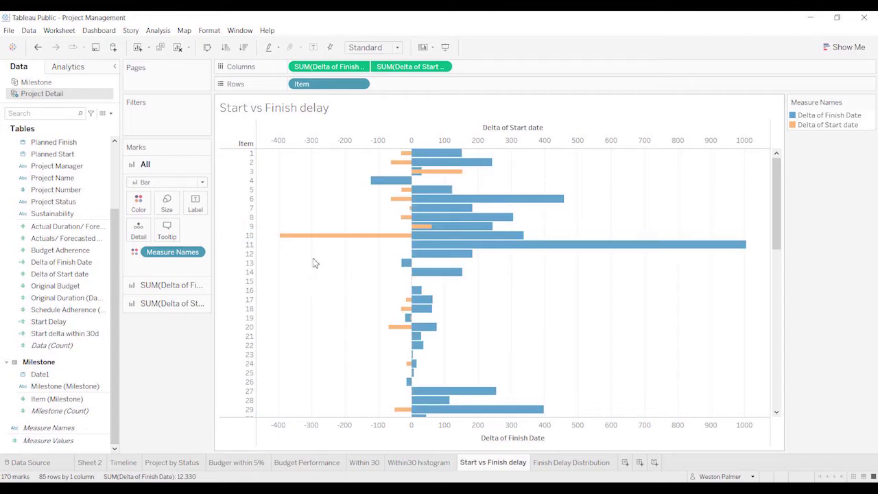
mouse_move(313, 239)
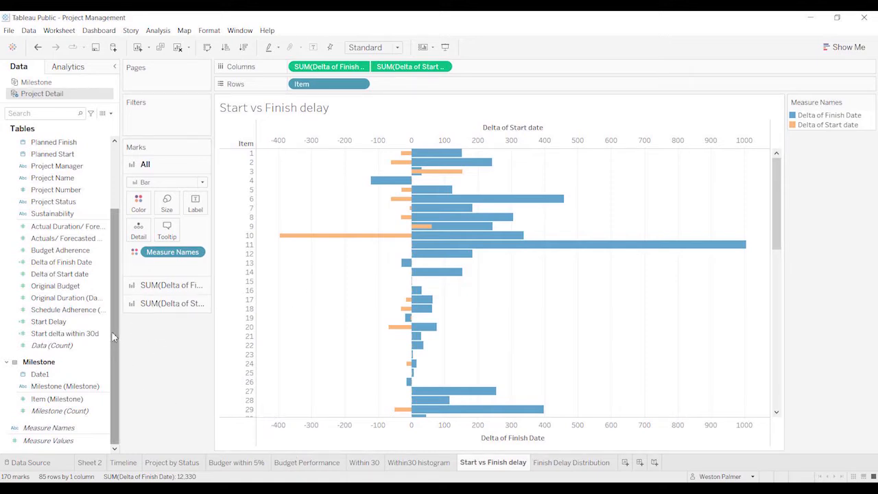
Step: Inspect the formula of the Delta of Finish Date calculated field and close it without changes
click(104, 262)
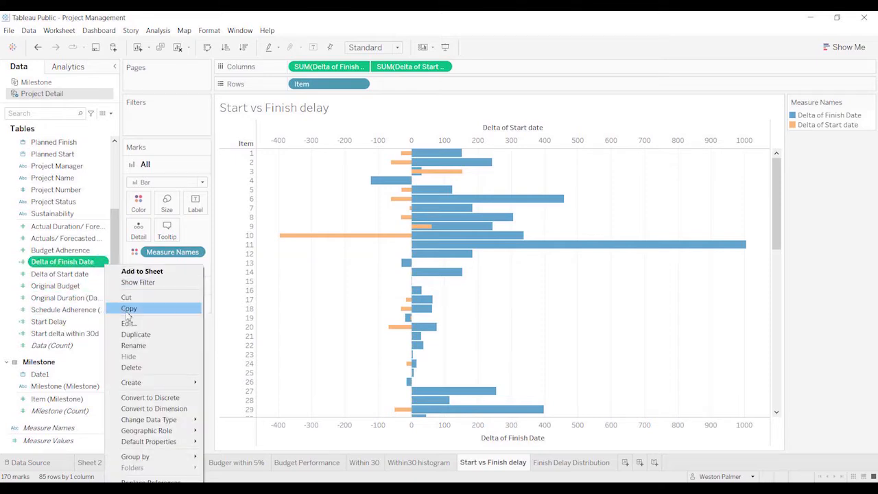
click(129, 323)
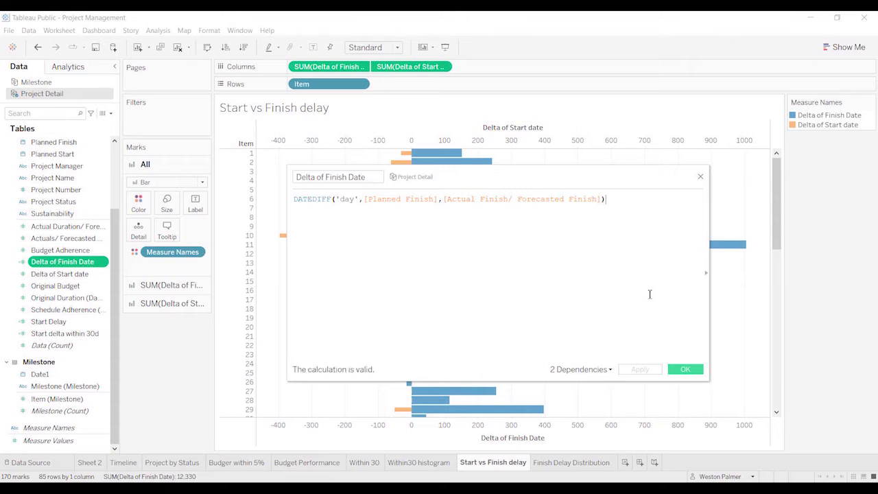
scroll(653, 291, up, 2)
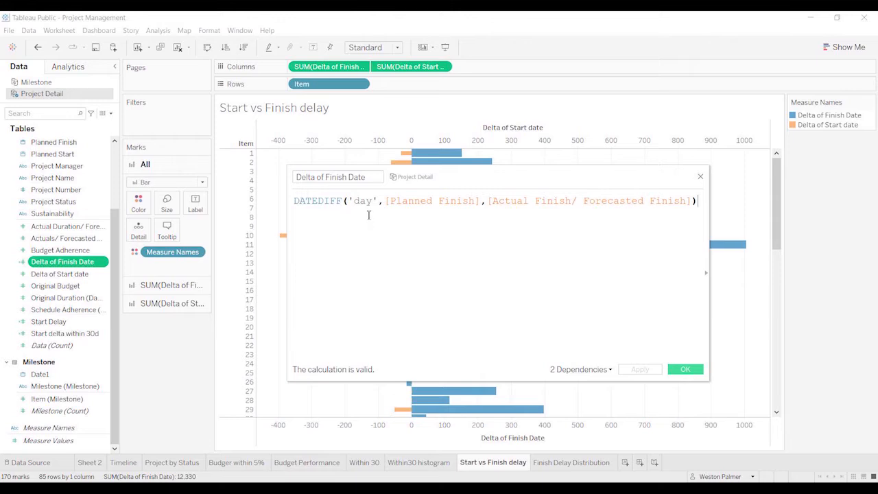
click(439, 201)
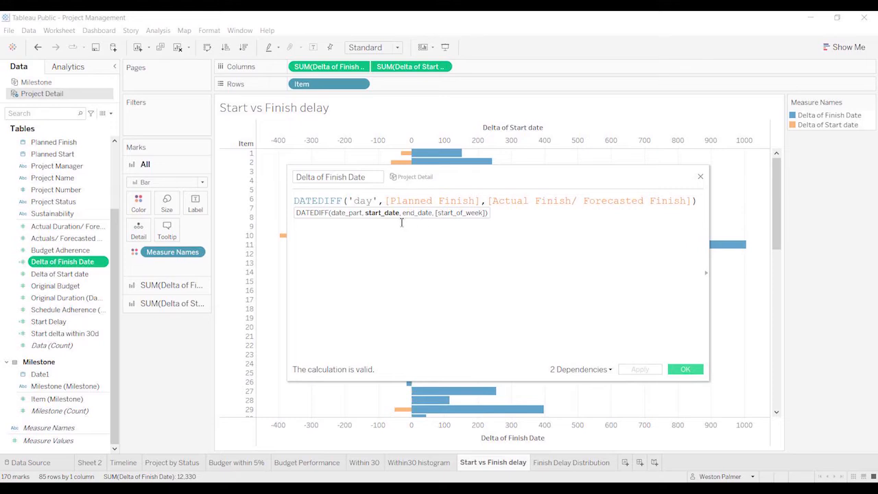
click(700, 178)
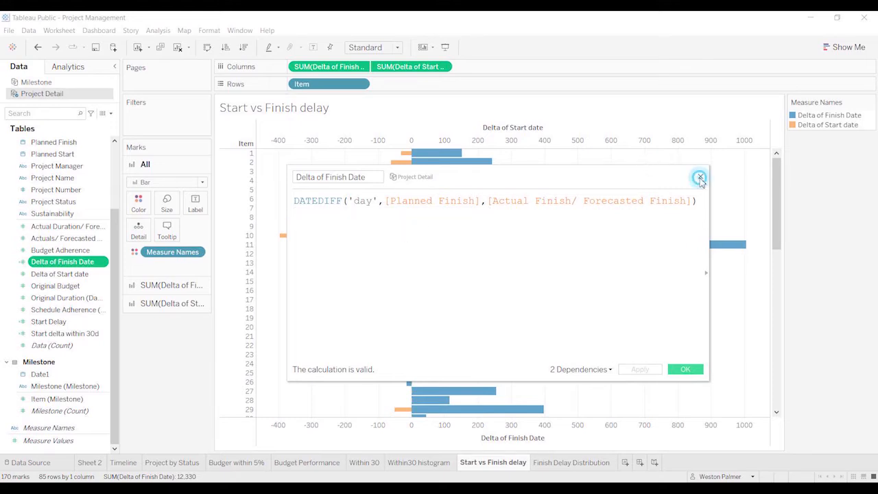
Step: Compare item 26's finish delta on the Start vs Finish delay sheet with its milestones on the Timeline sheet
click(251, 382)
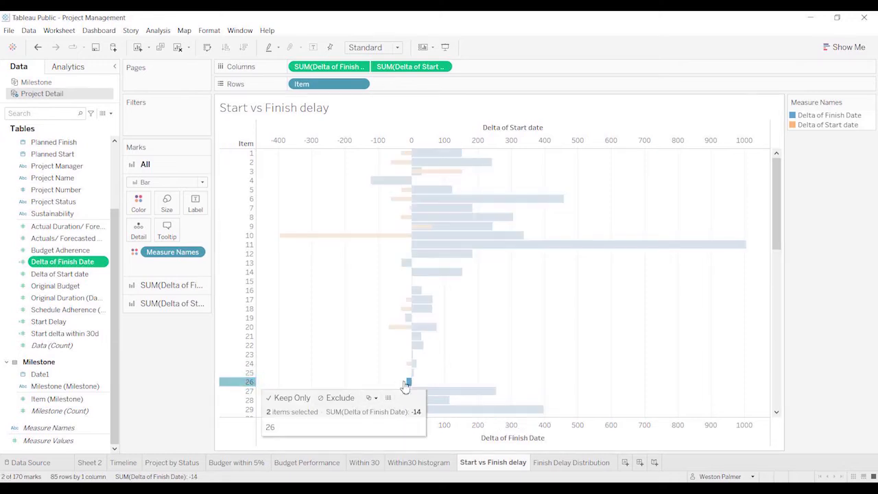
mouse_move(409, 387)
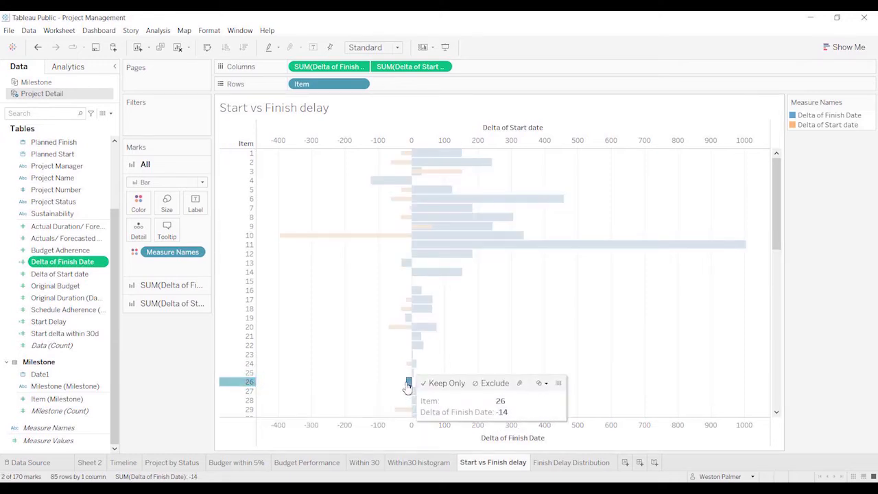
click(127, 467)
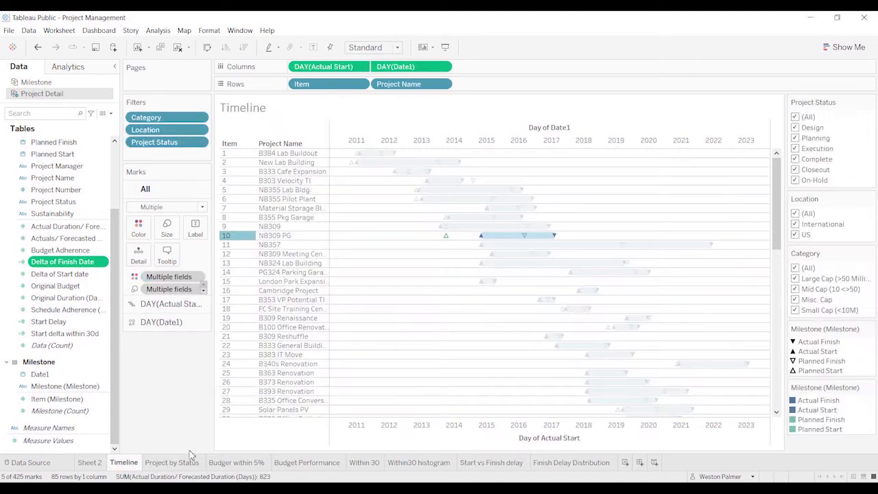
click(237, 384)
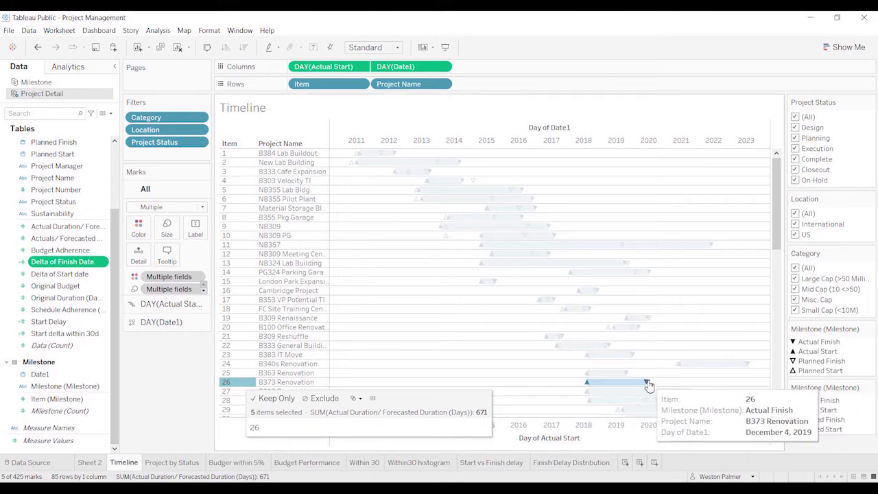
click(491, 463)
click(391, 378)
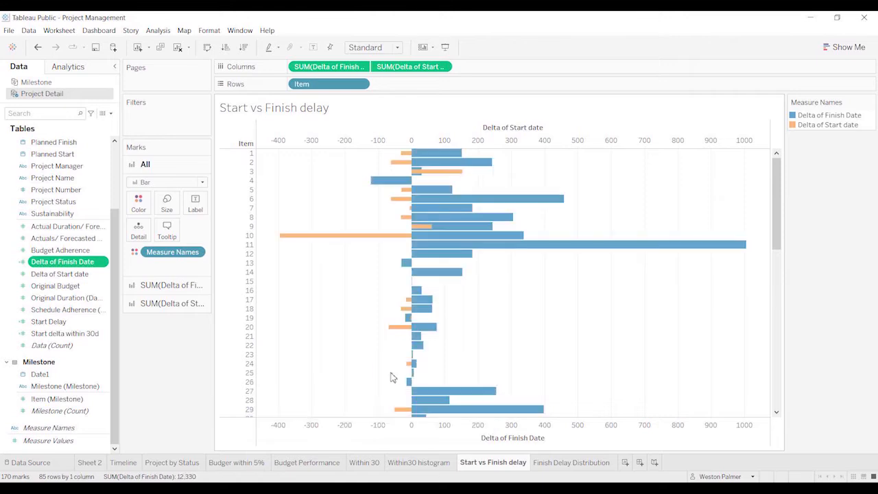
Step: Check the Start Delay field's formula, and replace Delta of Start date with Start Delay in the columns of the Start vs Finish delay chart
mouse_move(373, 244)
click(103, 322)
right_click(104, 326)
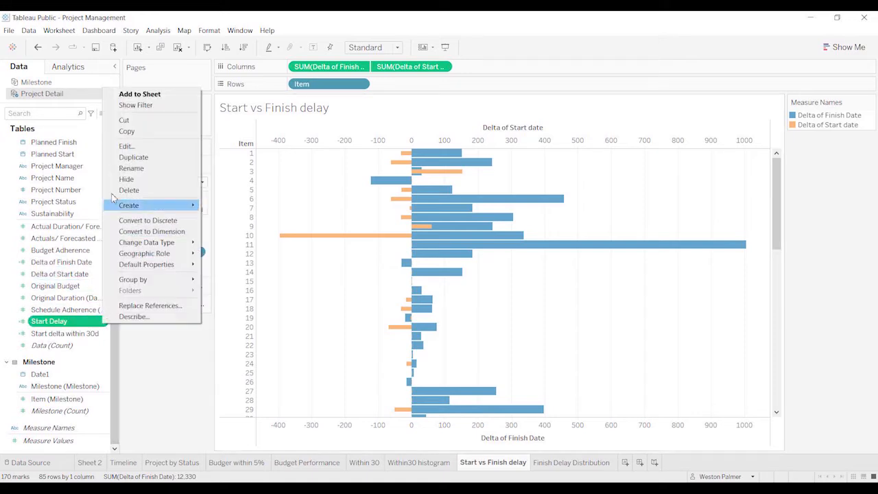
click(127, 146)
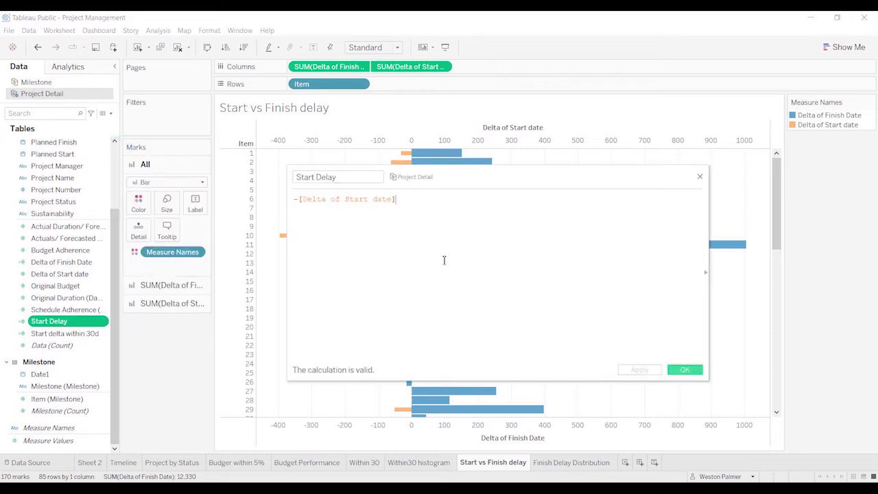
scroll(447, 278, up, 3)
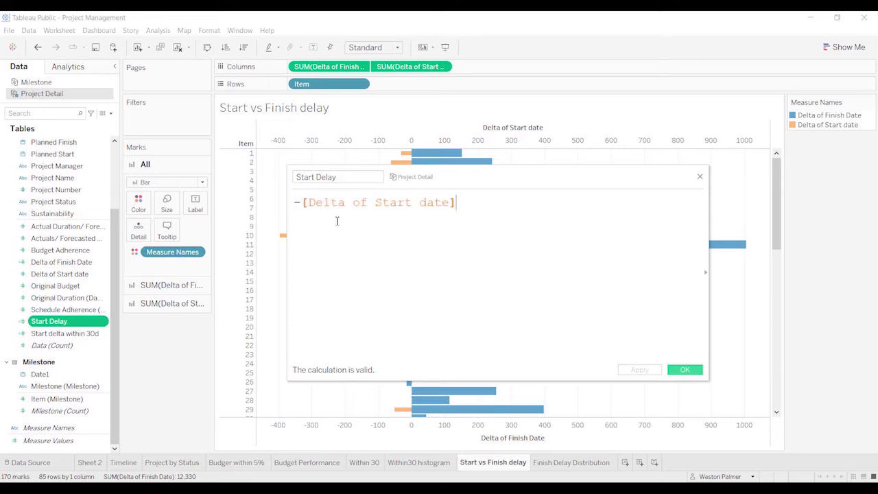
click(680, 373)
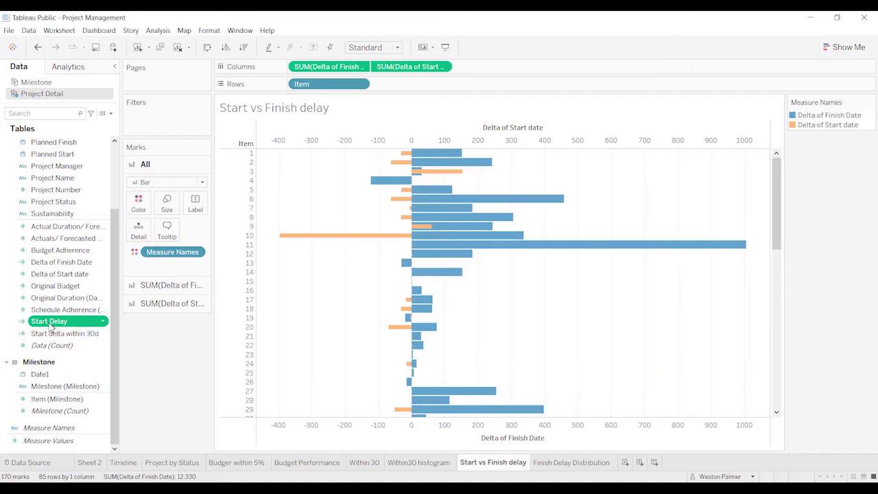
drag(49, 323, 397, 70)
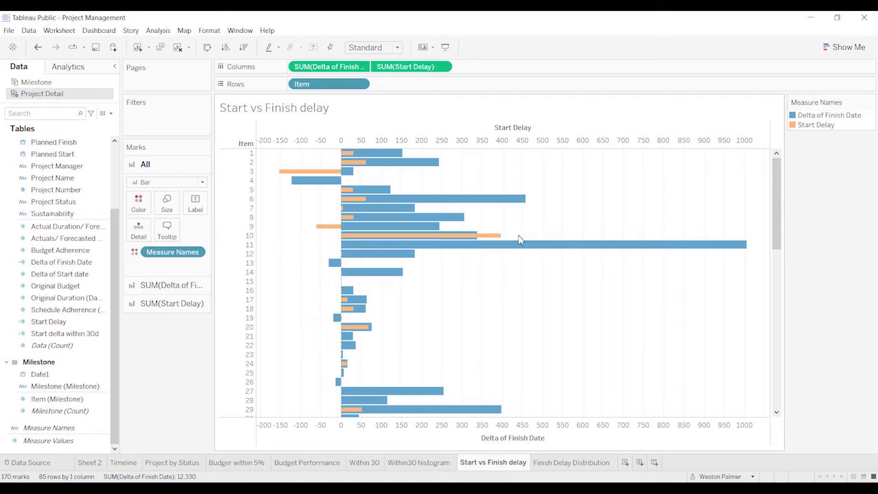
Step: Create a new worksheet with Delta of Finish Date and Start Delay in the columns and Item in the rows
mouse_move(498, 237)
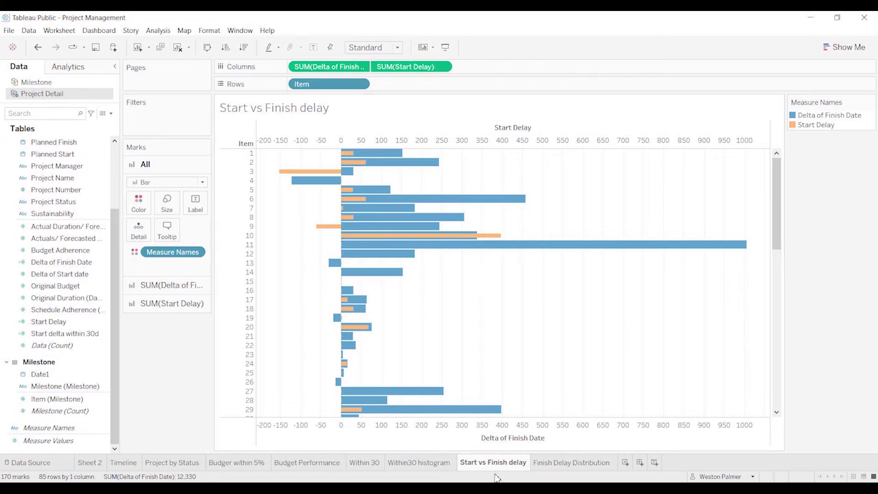
click(137, 50)
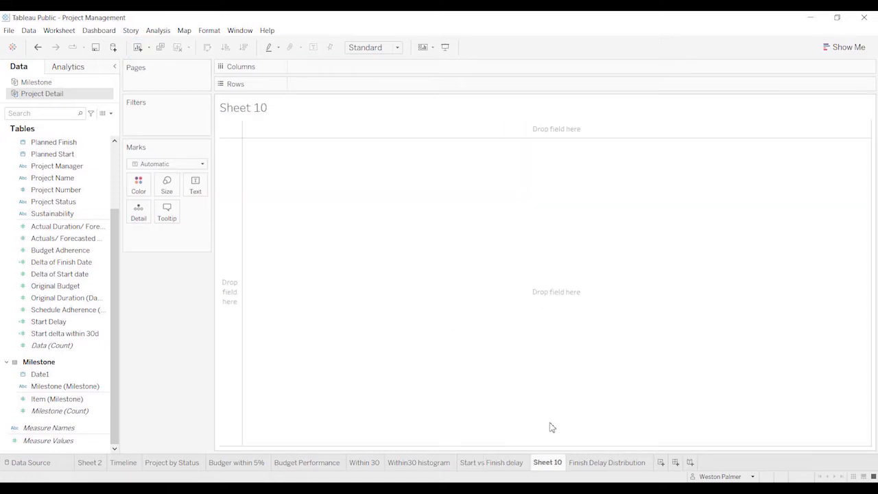
click(58, 262)
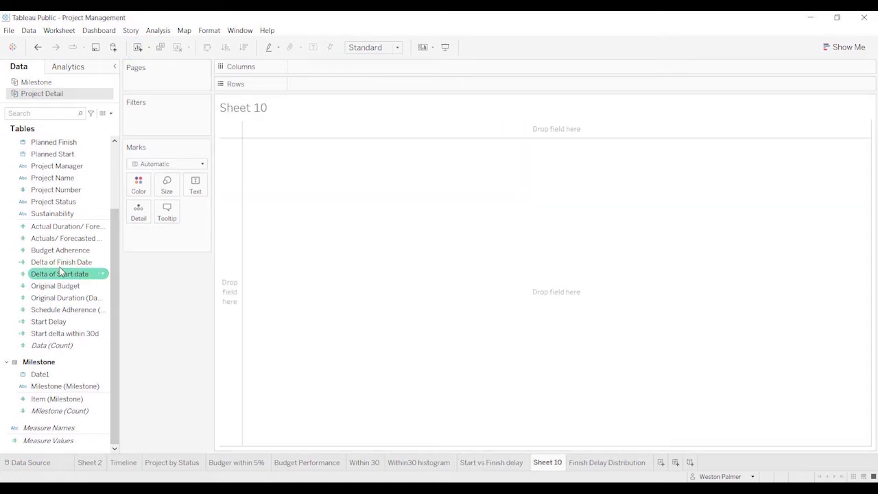
drag(57, 266, 327, 74)
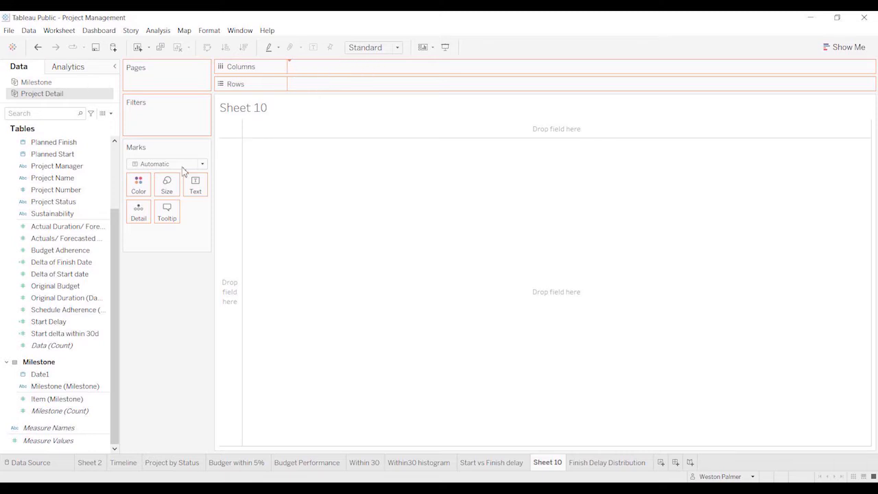
drag(48, 321, 406, 76)
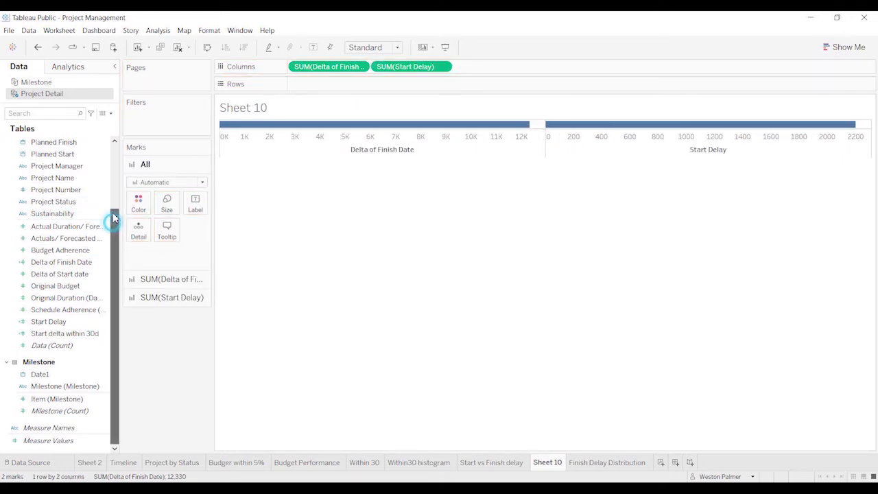
drag(113, 218, 116, 149)
drag(38, 213, 348, 92)
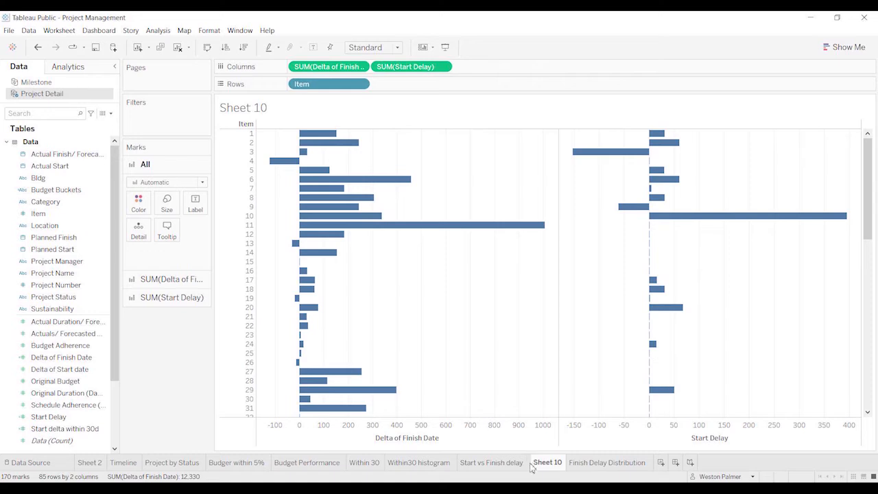
Step: Combine Start Delay and Delta of Finish Date on a dual axis and set the mark type of all measures to Bar
right_click(616, 442)
click(654, 382)
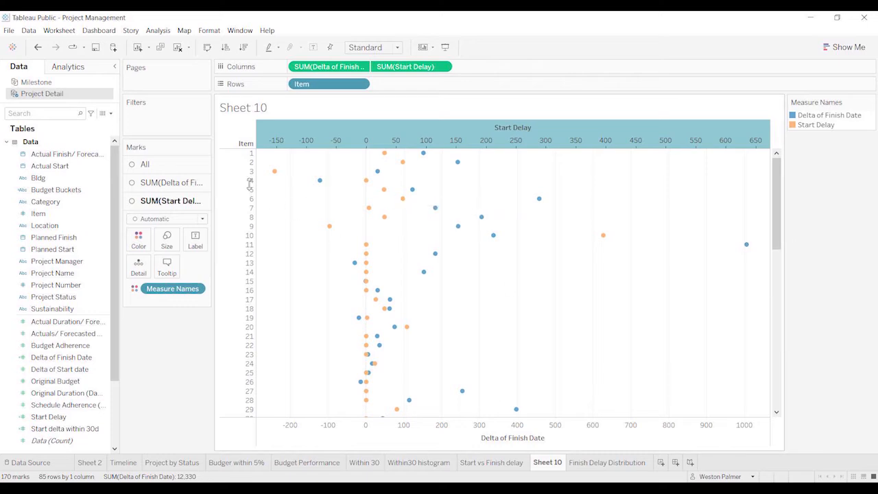
click(144, 164)
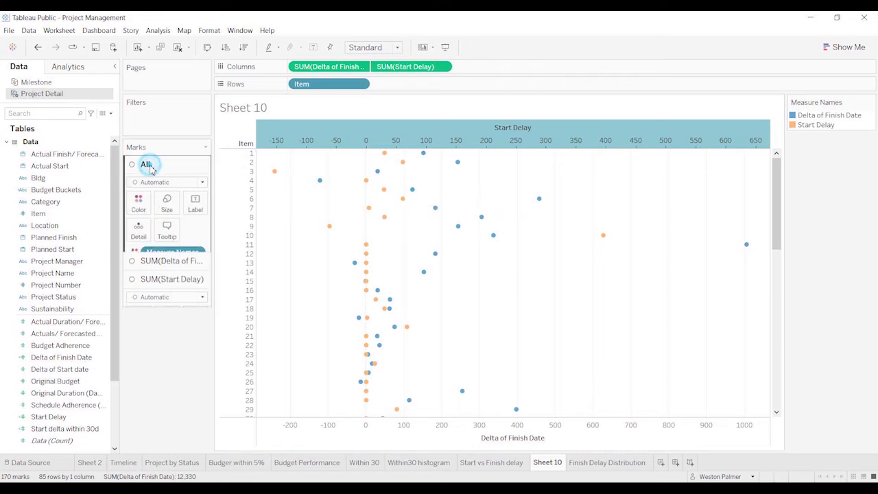
click(202, 183)
click(146, 205)
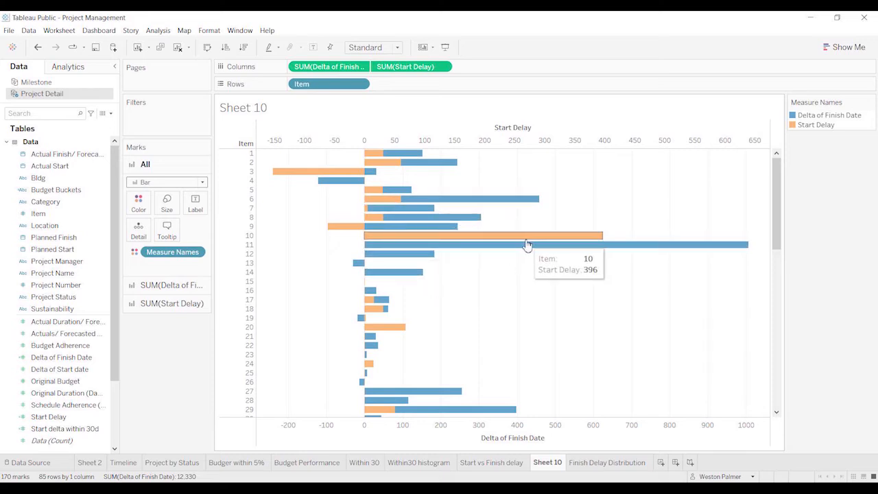
Step: Thicken the Delta of Finish Date bars and thin the Start Delay bars so both show in each row
click(167, 286)
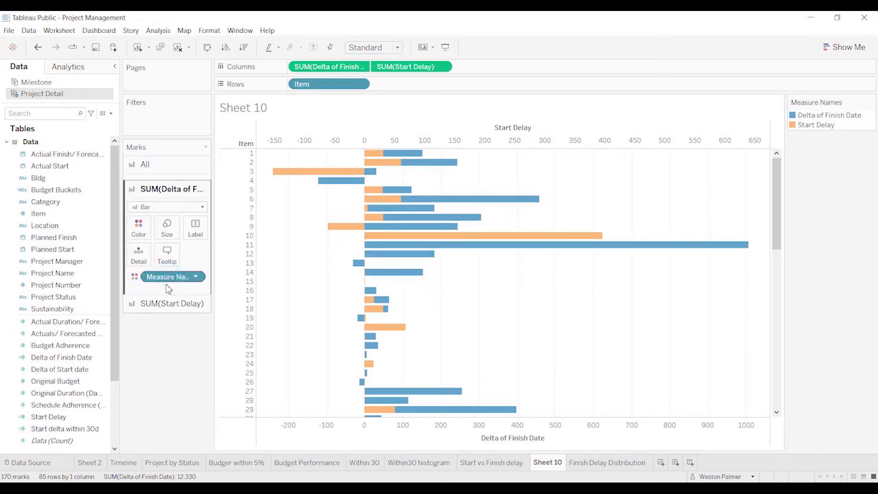
click(167, 225)
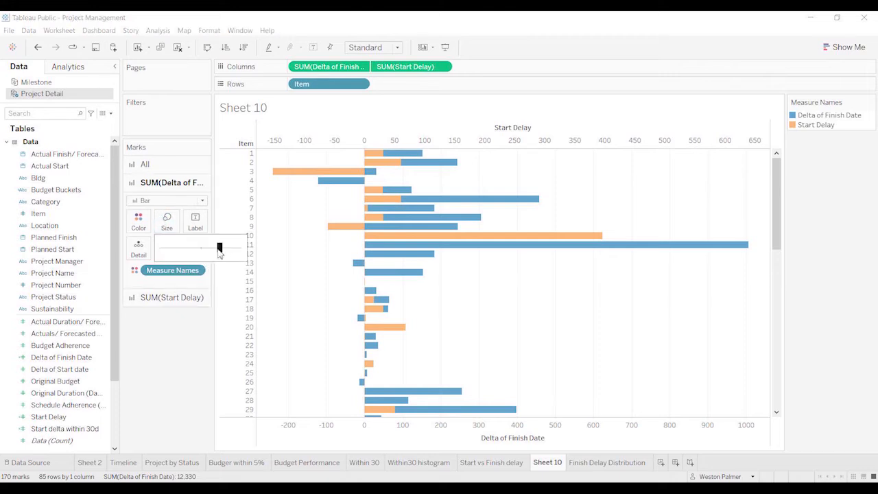
drag(221, 249, 233, 253)
click(182, 300)
click(168, 240)
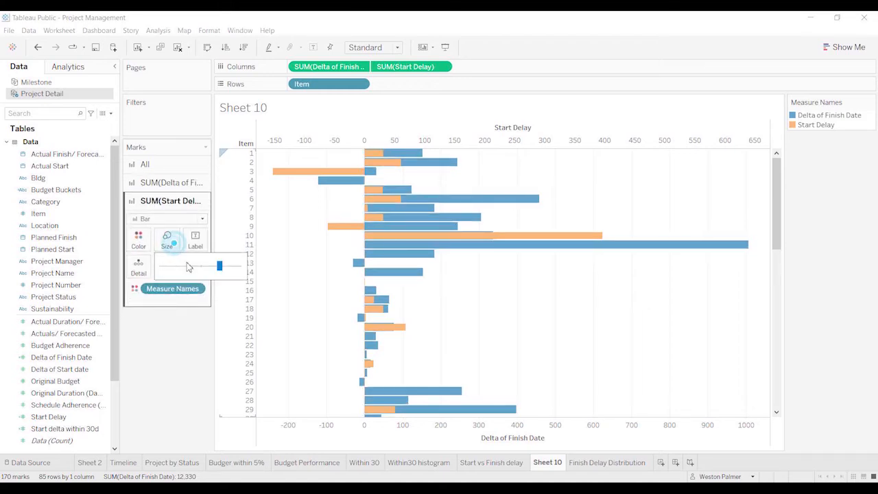
drag(217, 266, 192, 271)
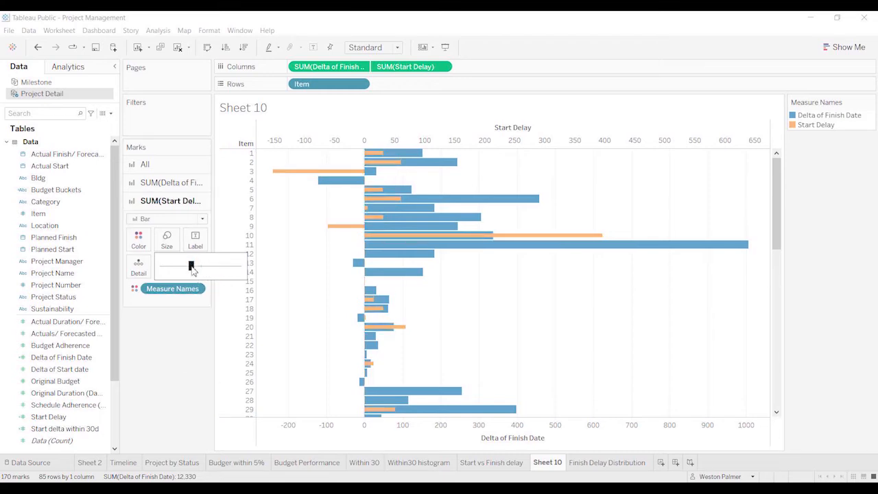
drag(190, 266, 197, 275)
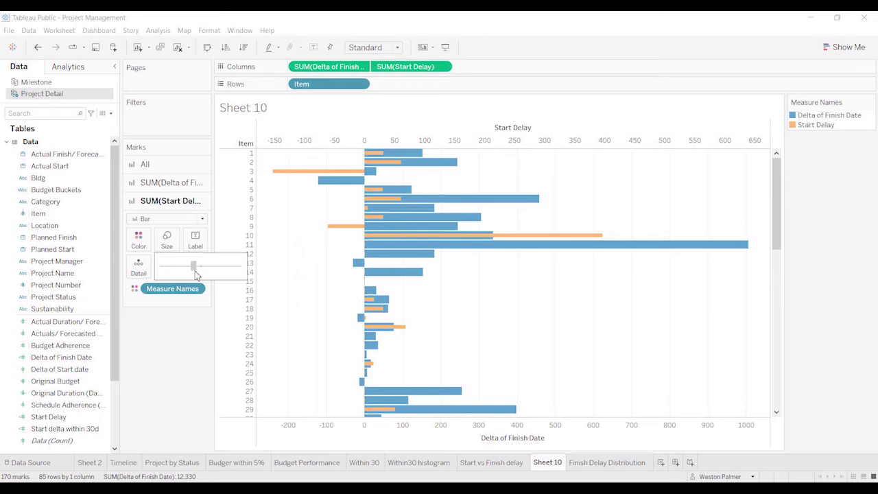
click(169, 375)
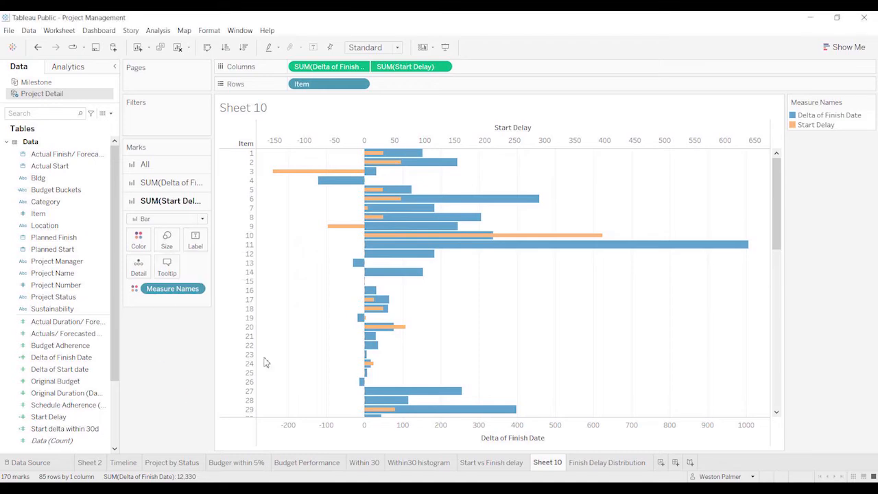
Step: Delete the Sheet 10 worksheet
right_click(554, 464)
click(581, 364)
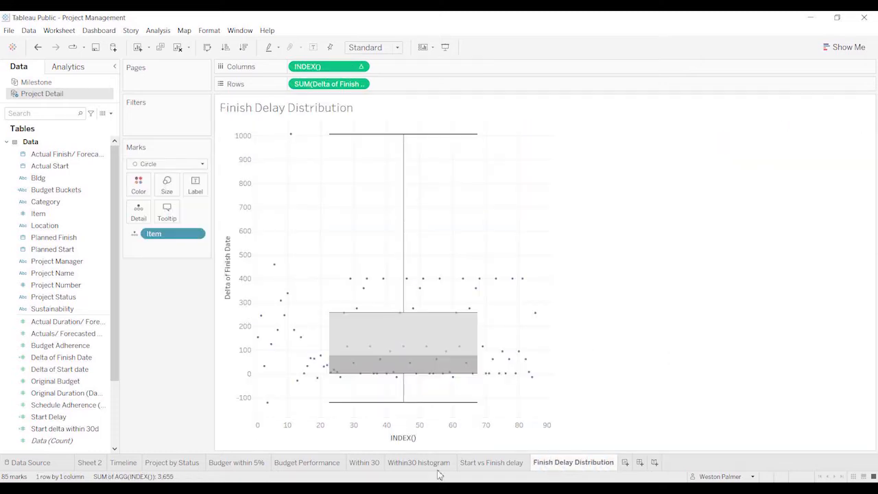
Step: Add a new worksheet after the Within30 histogram sheet with Start Delay in the columns and Item in the rows
click(422, 464)
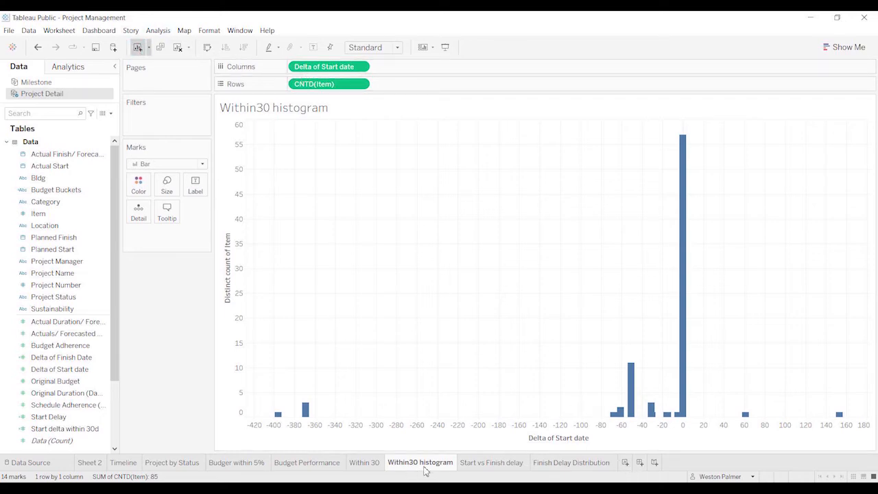
key(ctrl+m)
click(82, 287)
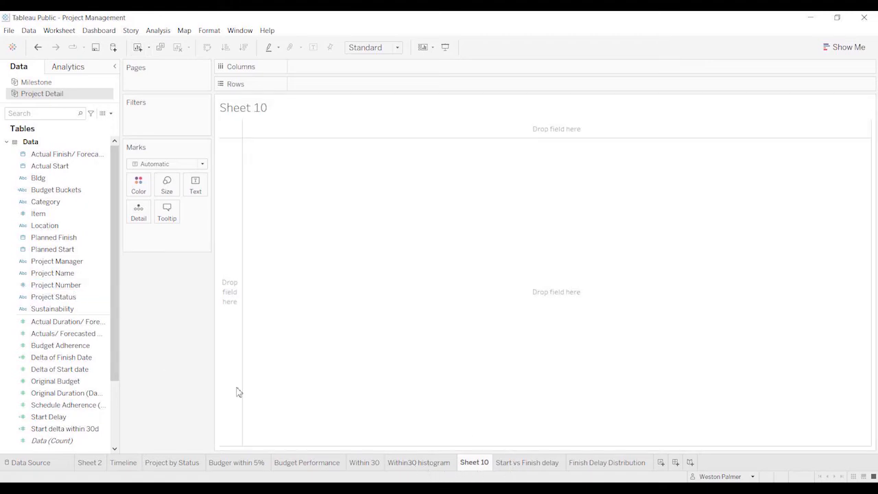
click(63, 418)
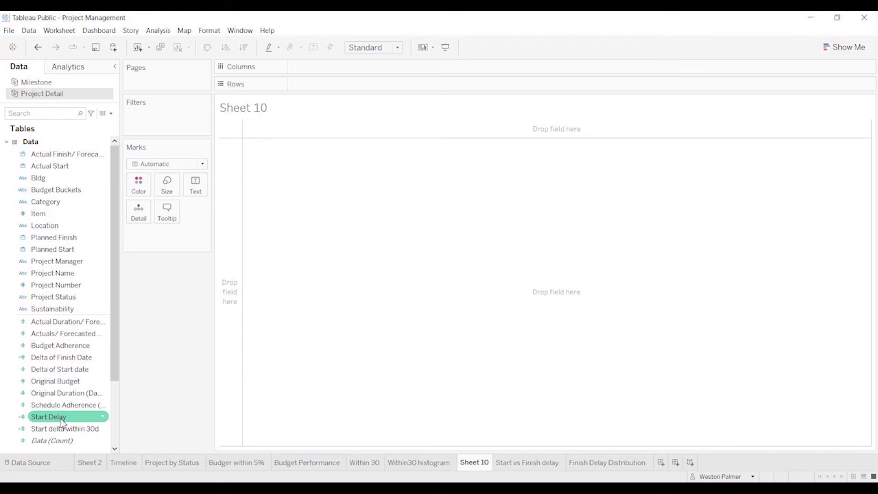
drag(62, 422, 334, 71)
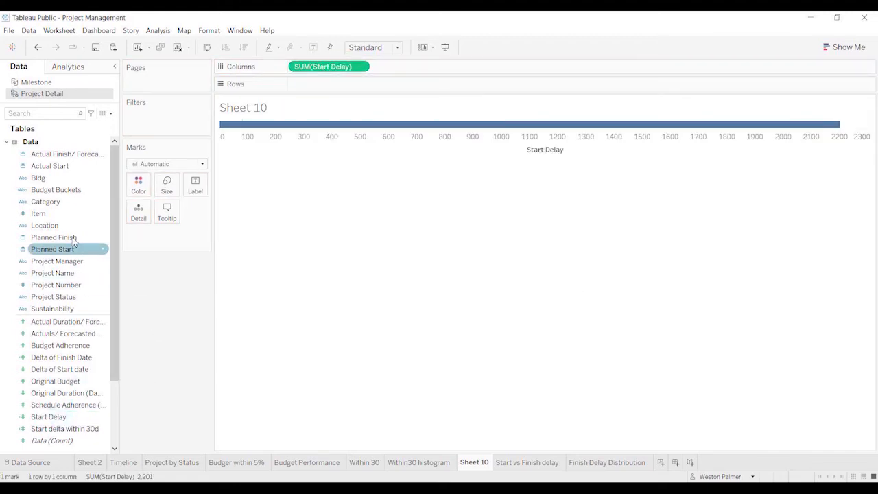
drag(39, 213, 334, 93)
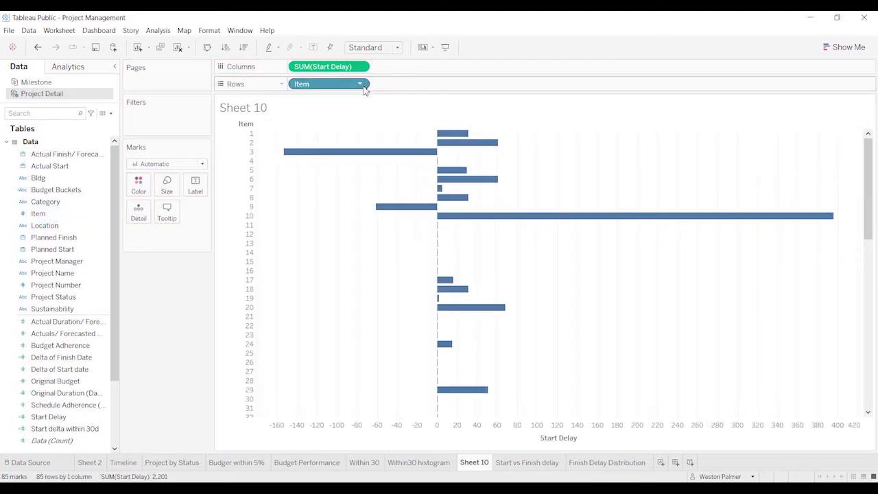
Step: Convert Item in the rows to a Count (Distinct) measure
click(362, 85)
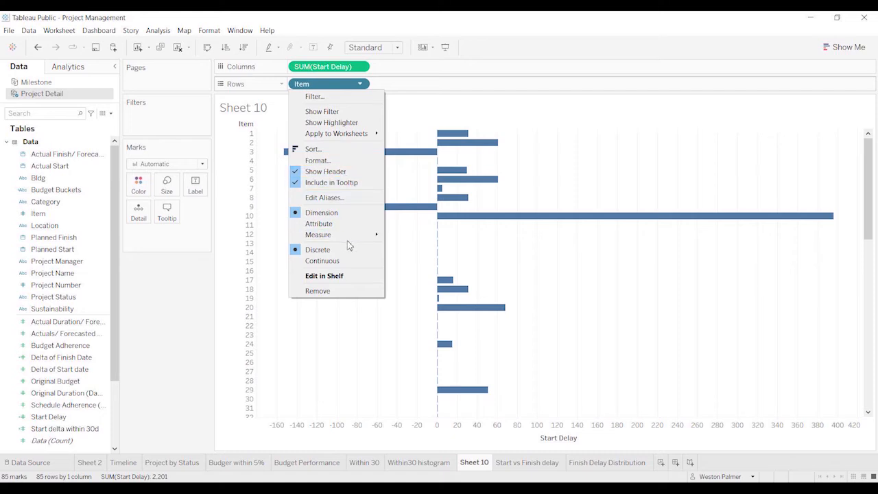
mouse_move(351, 236)
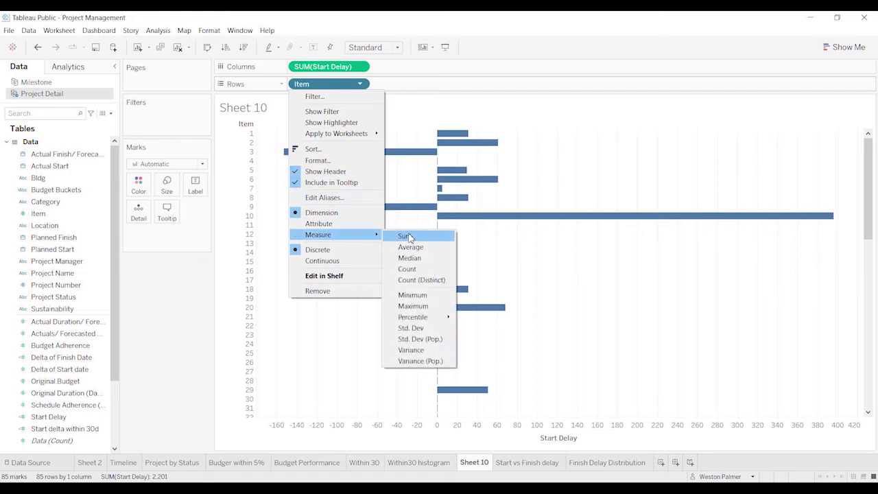
click(425, 281)
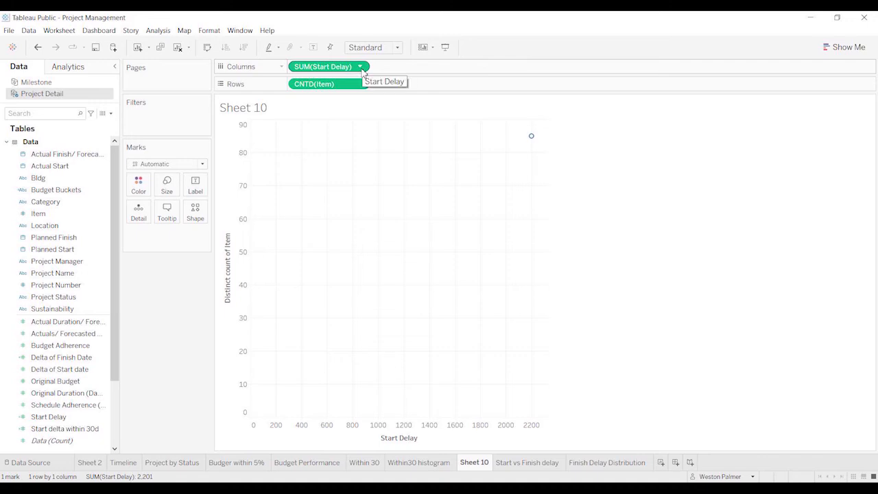
click(158, 31)
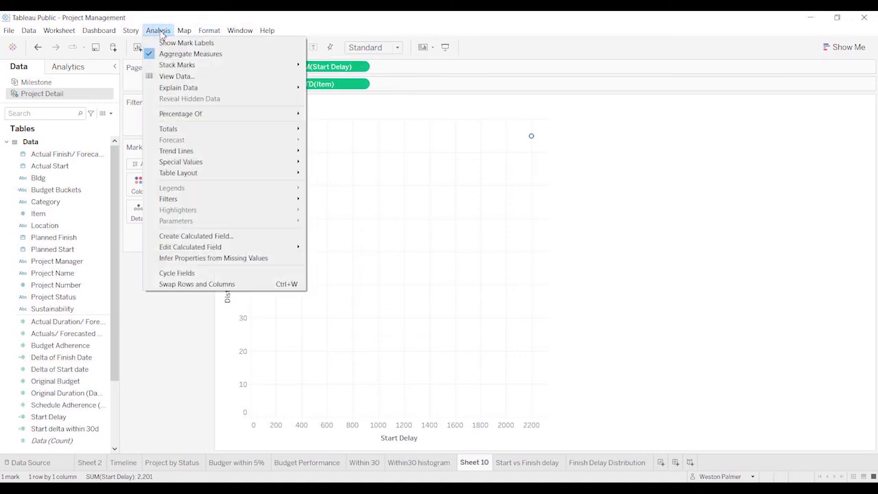
click(165, 55)
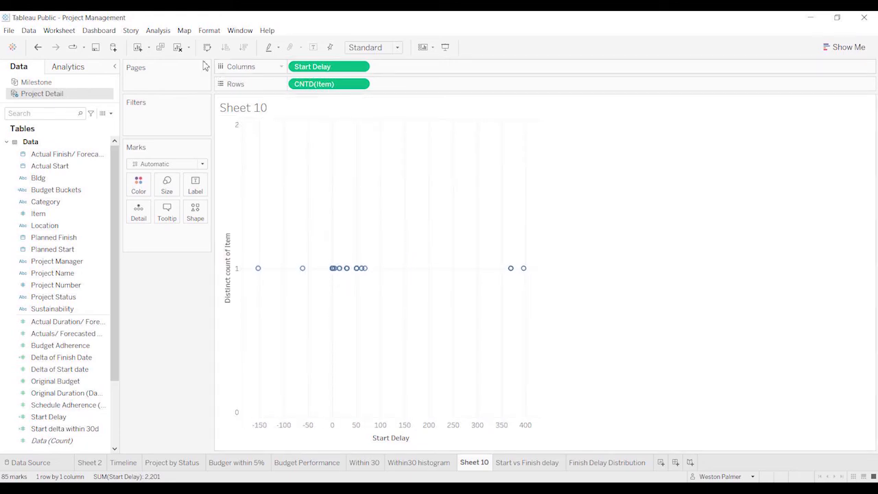
click(158, 30)
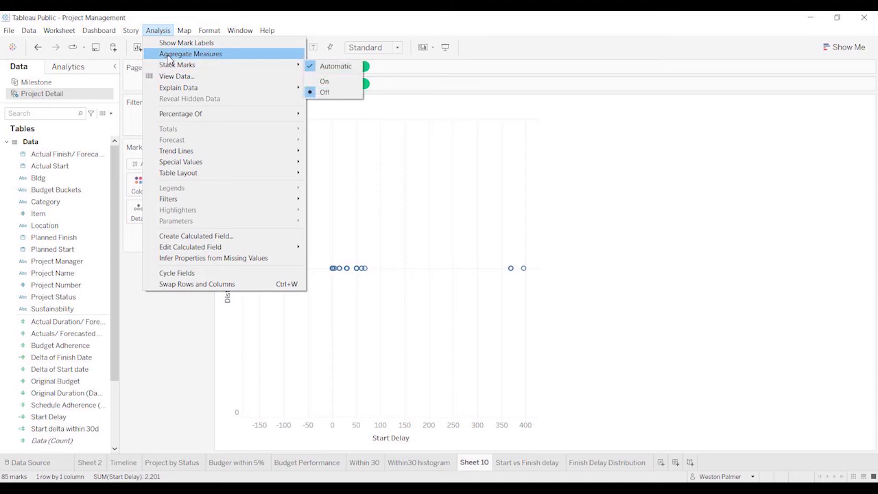
click(169, 57)
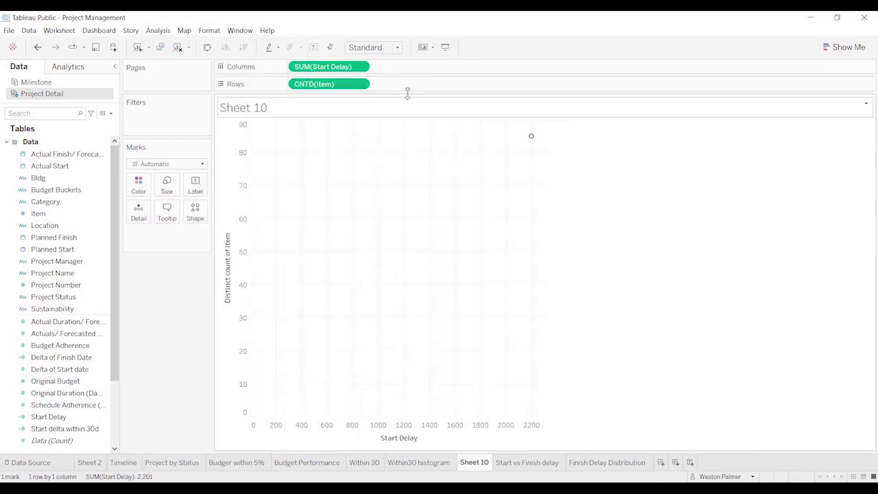
Step: Convert Start Delay in the columns to a dimension and set the mark type to Bar to form a histogram
click(359, 67)
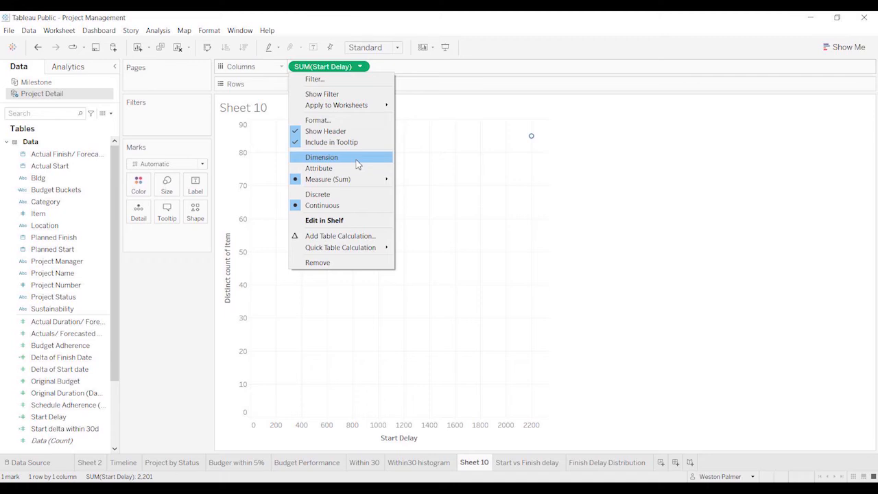
click(357, 159)
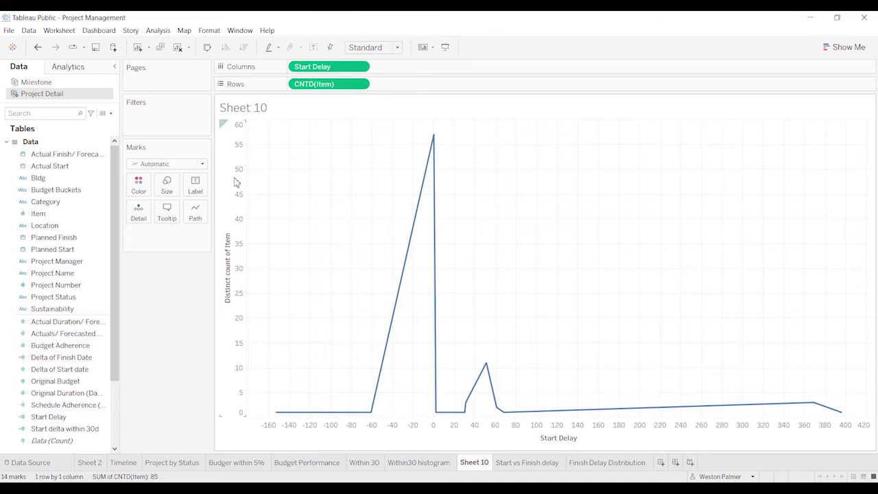
click(205, 169)
click(184, 186)
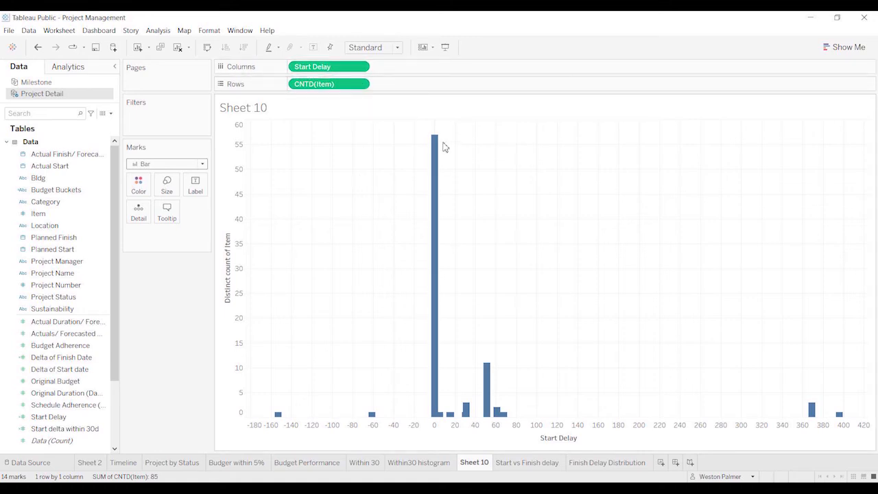
mouse_move(433, 159)
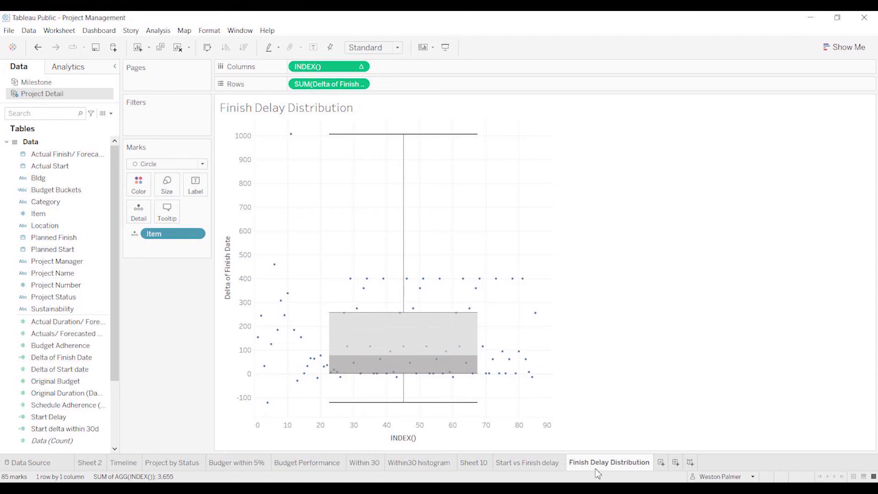
Step: Add a new worksheet after Finish Delay Distribution and place Delta of Finish Date in its rows
mouse_move(596, 472)
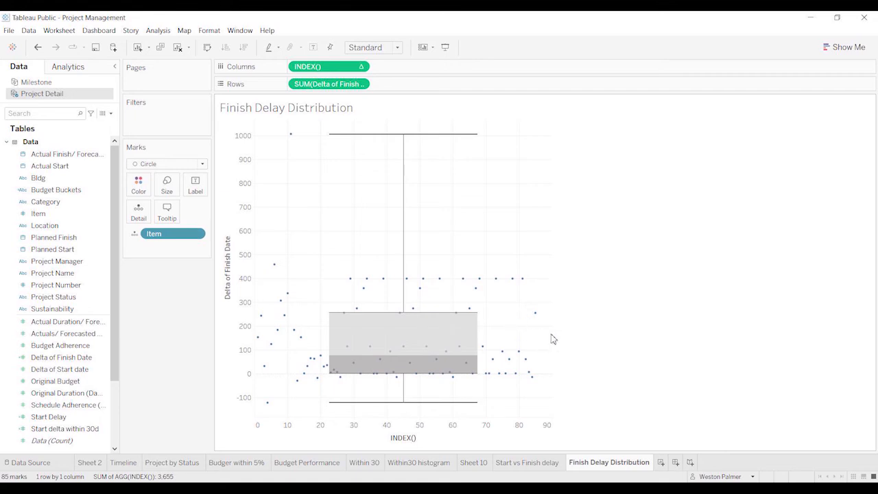
click(661, 464)
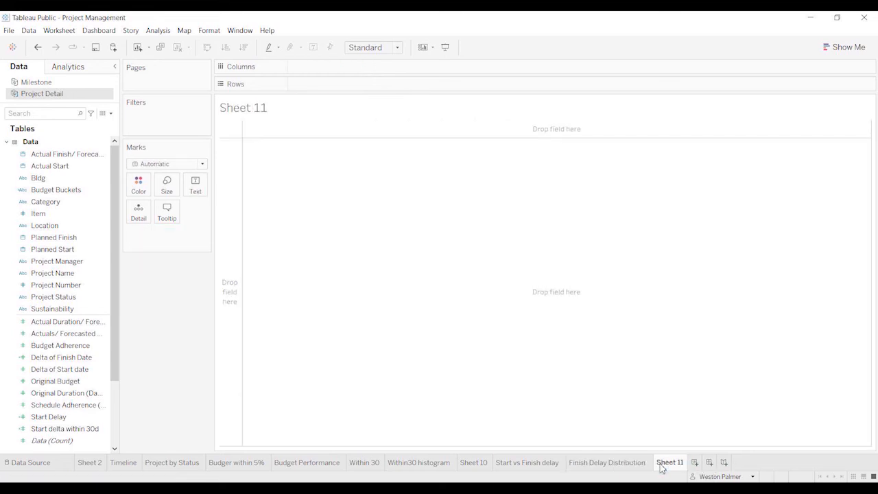
click(89, 274)
drag(75, 357, 384, 89)
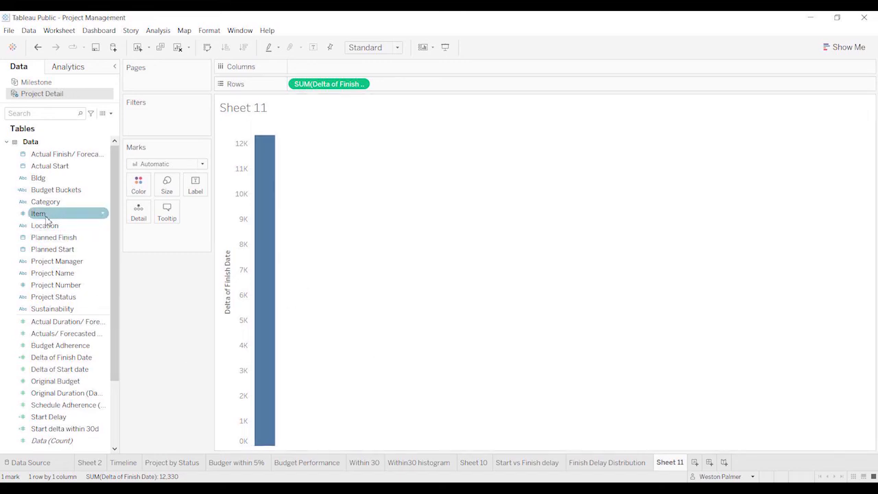
Step: Break the Delta of Finish Date bar down by Item as detail and show the marks as smaller circles
drag(46, 218, 139, 222)
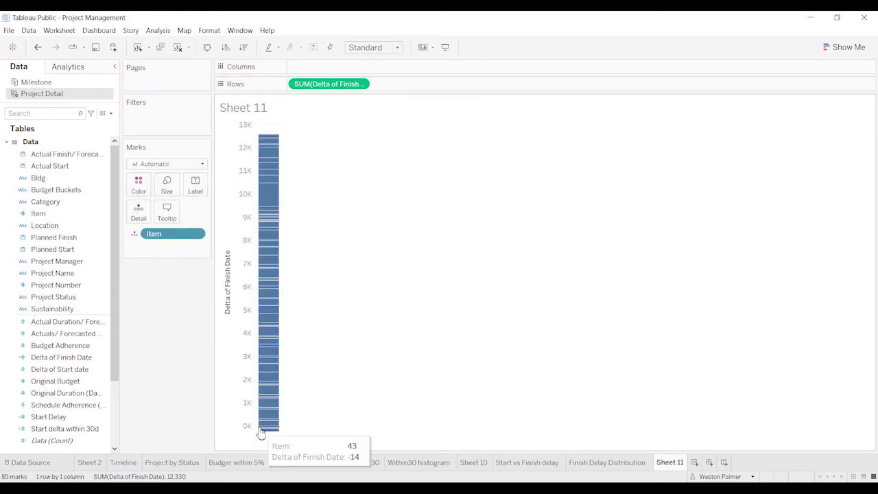
click(203, 163)
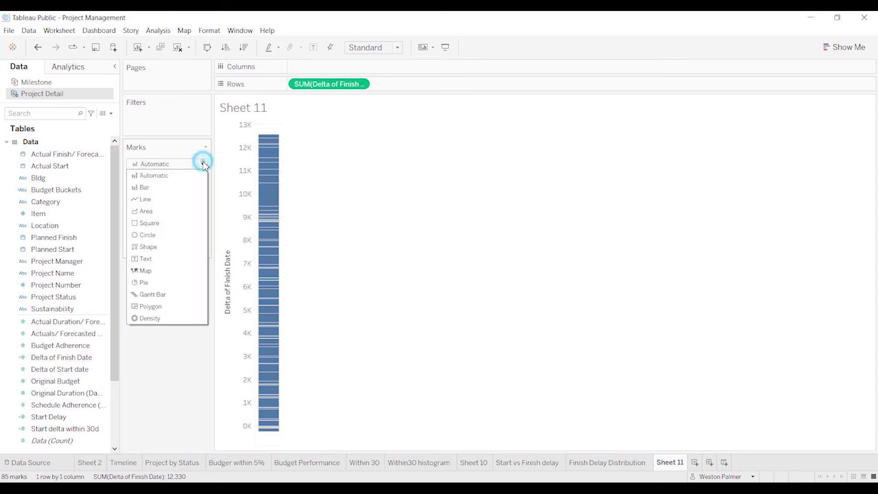
click(160, 235)
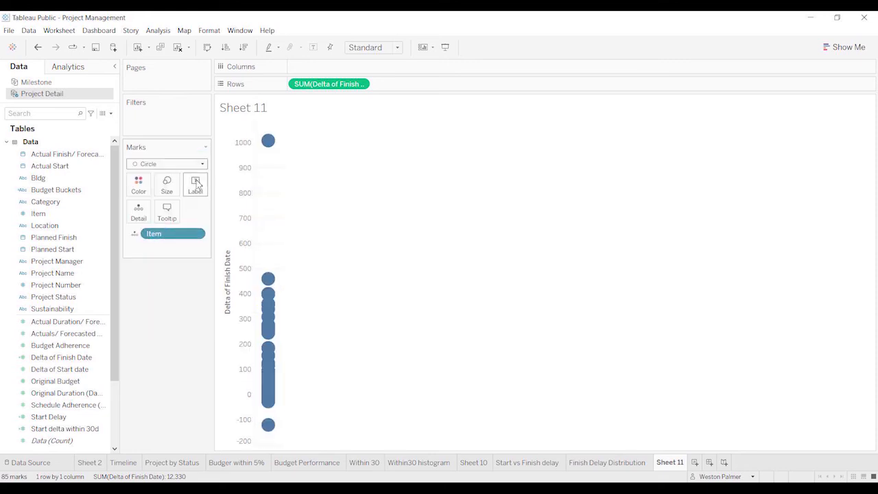
click(167, 185)
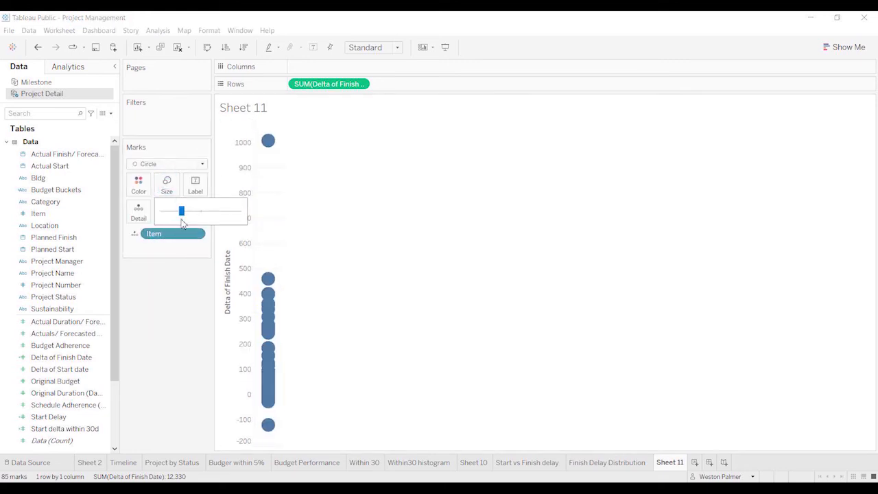
drag(181, 212, 174, 215)
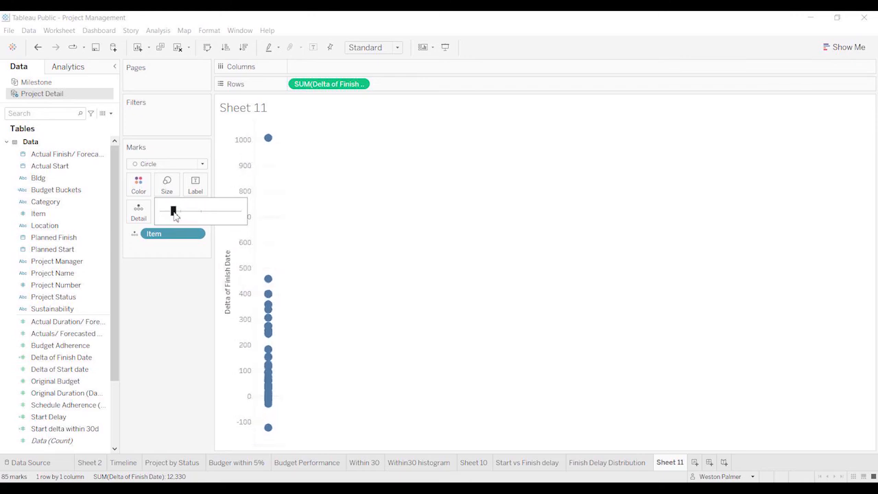
click(402, 258)
Step: Add a box plot to the Delta of Finish Date axis with whiskers extending to the maximum extent of the data
right_click(251, 265)
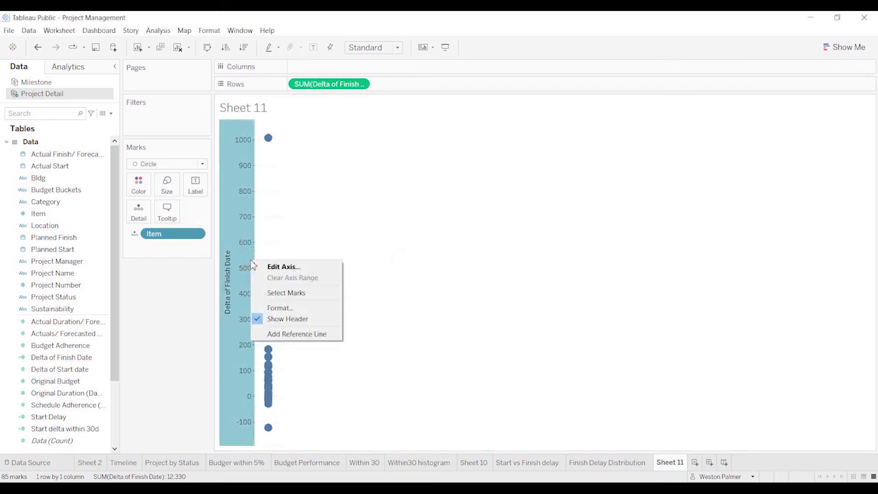
click(309, 336)
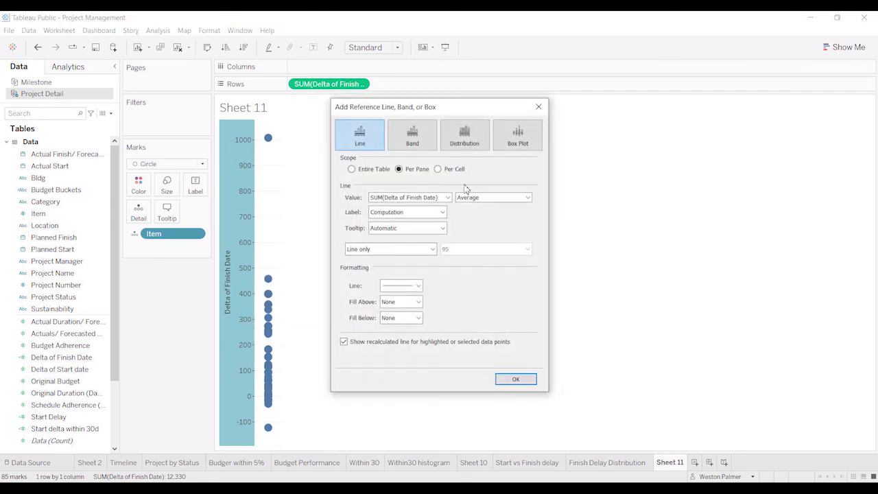
click(524, 144)
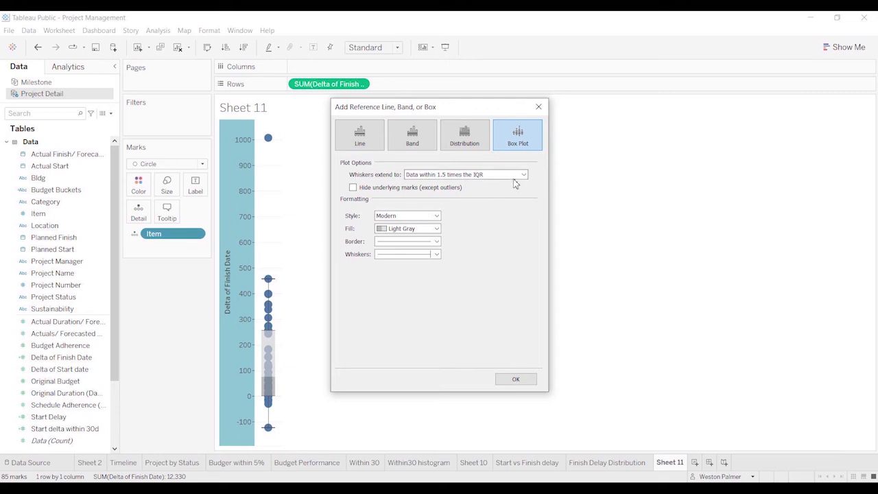
click(523, 176)
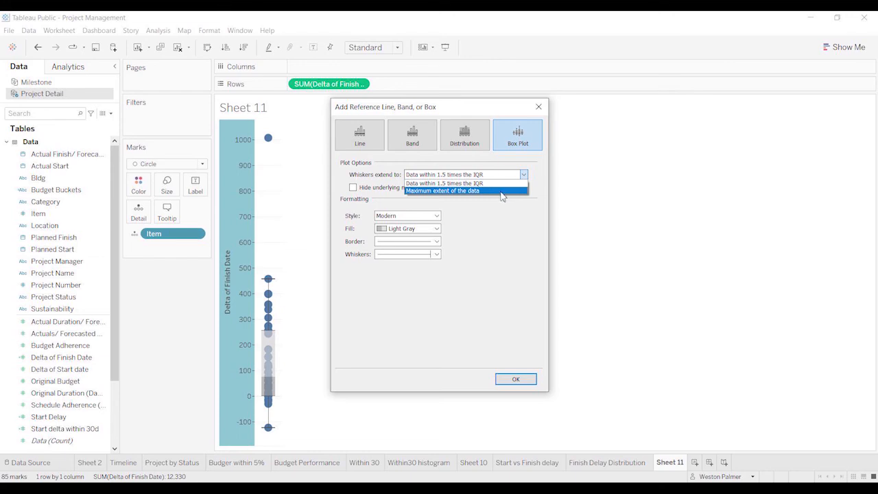
click(501, 191)
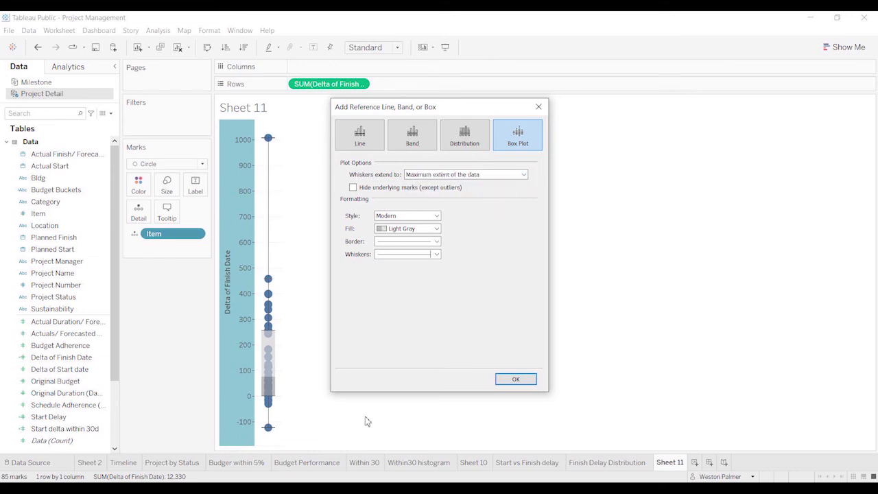
click(523, 175)
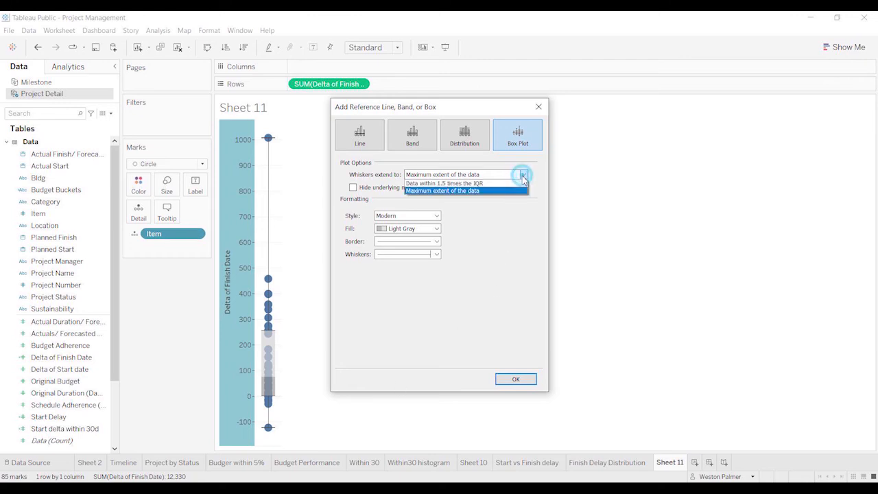
click(526, 190)
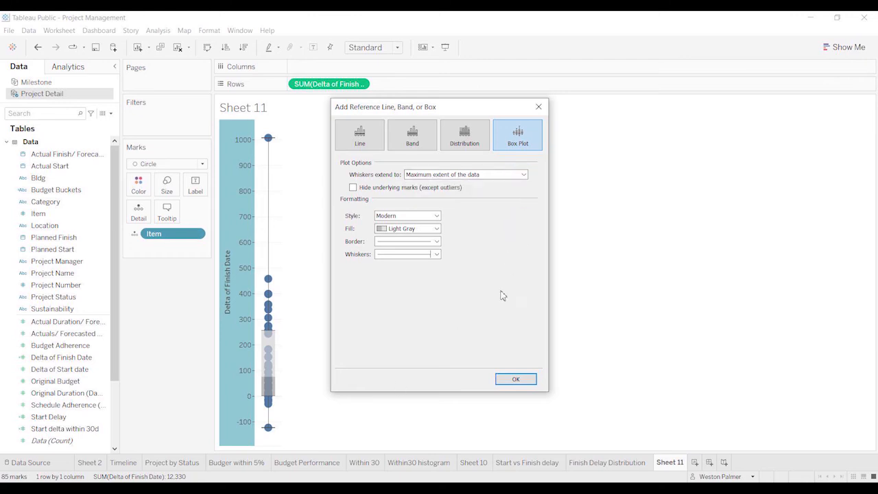
click(516, 381)
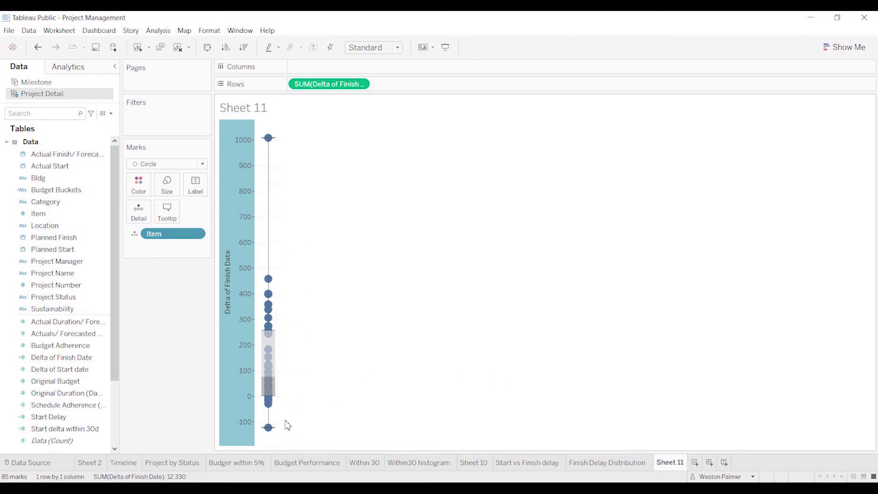
mouse_move(277, 382)
mouse_move(279, 336)
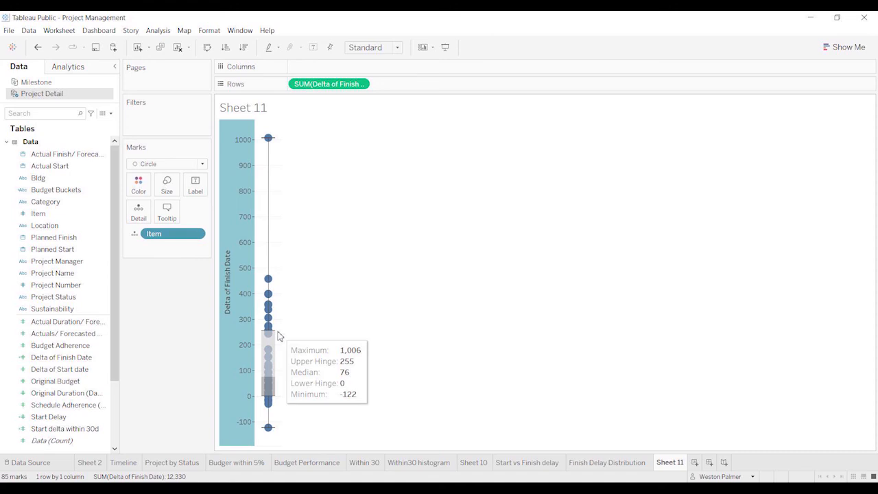
click(440, 293)
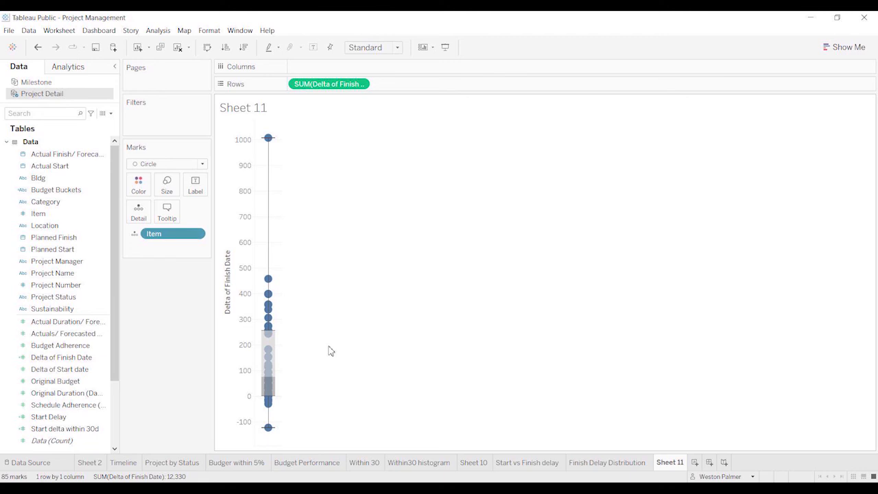
Step: Add an ad hoc index() calculation to the columns
double_click(310, 67)
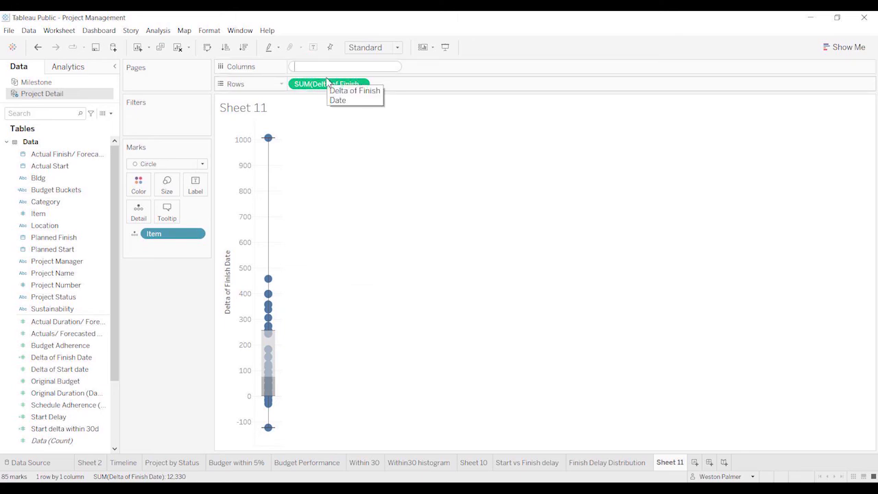
text(inde)
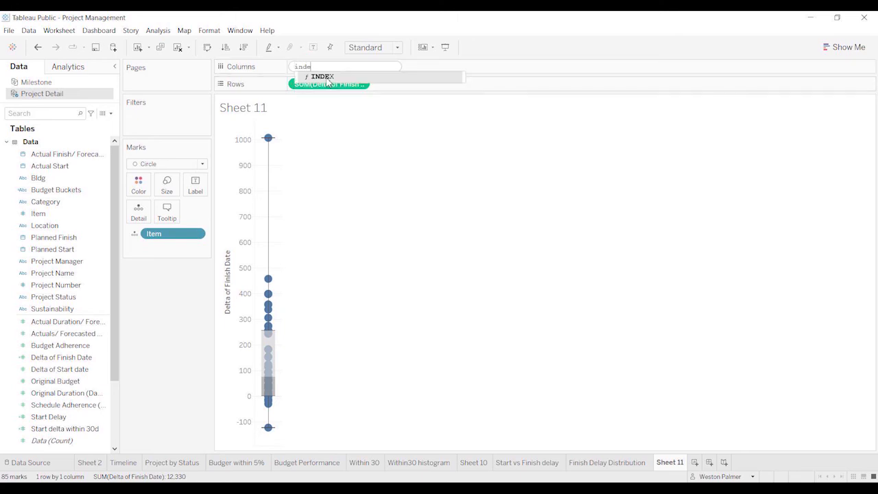
text(x())
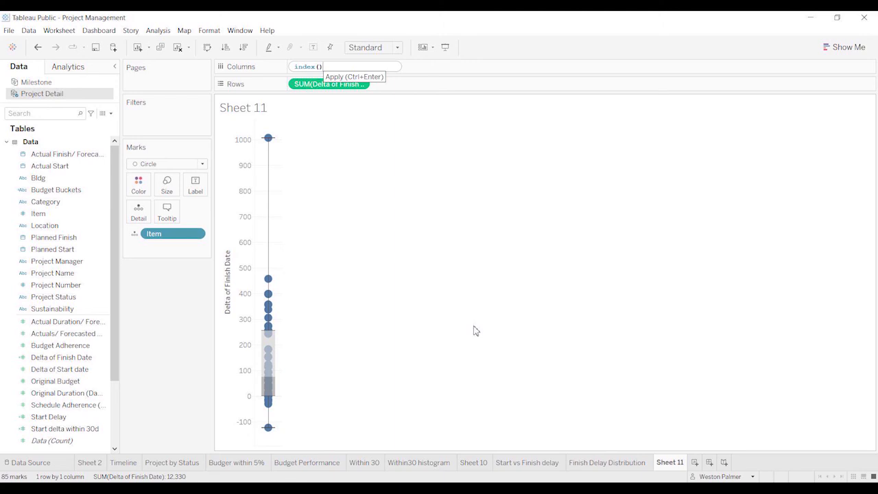
key(Return)
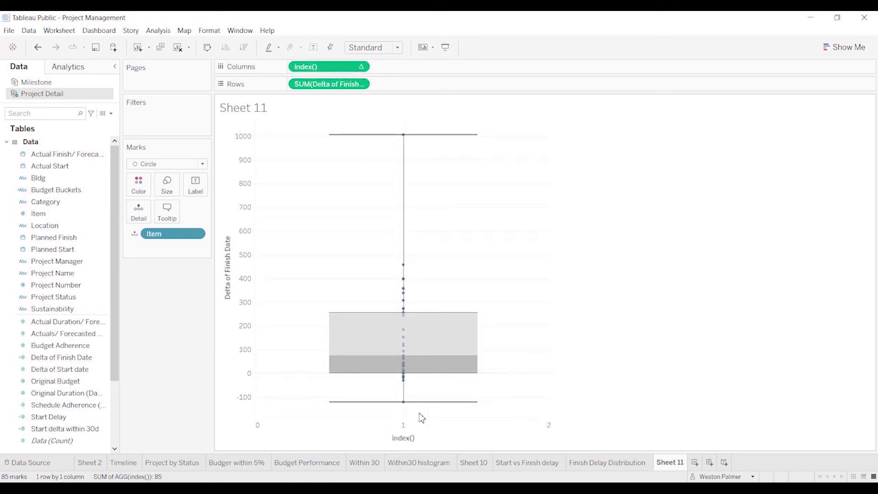
Step: Compute the index() table calculation using Item to spread the points across the box plot
click(362, 67)
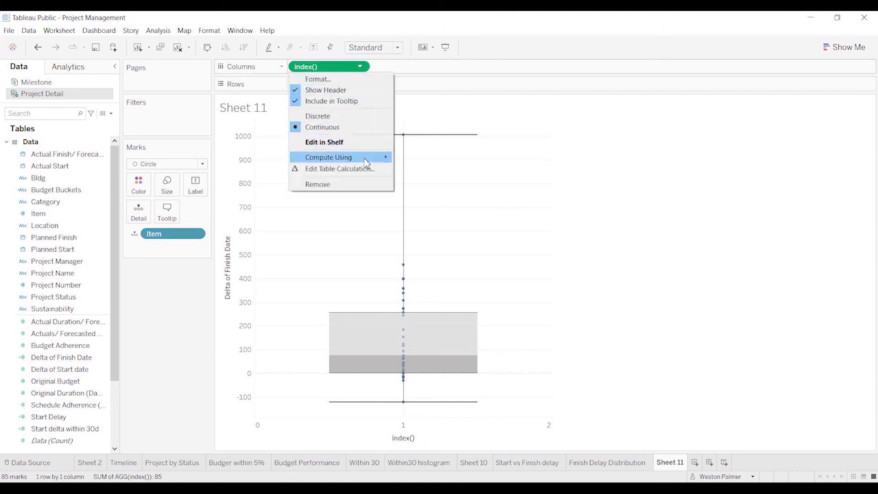
mouse_move(366, 162)
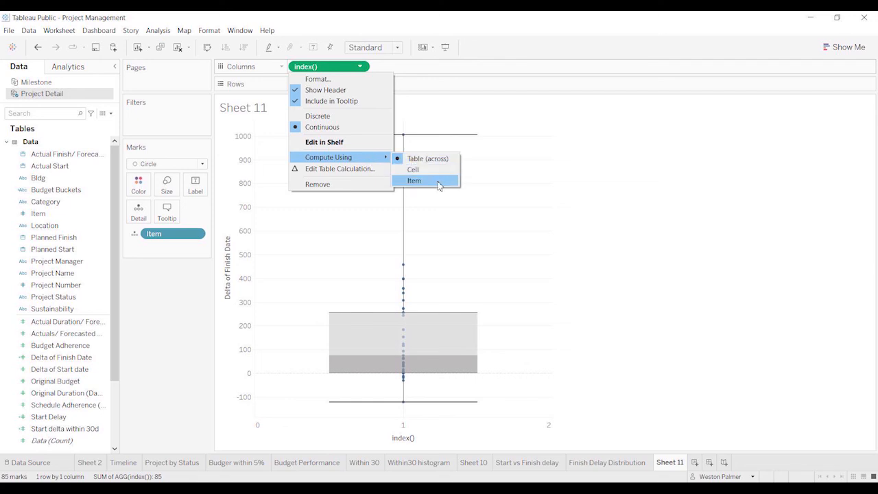
click(414, 180)
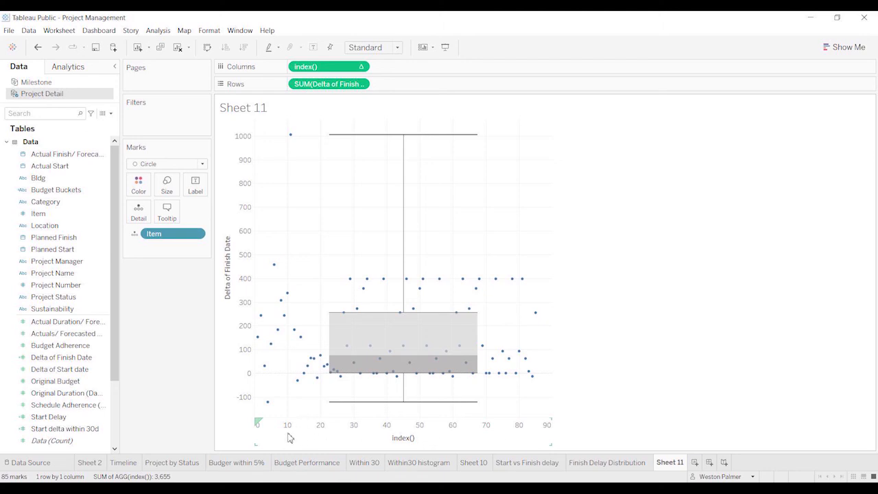
mouse_move(281, 270)
mouse_move(422, 285)
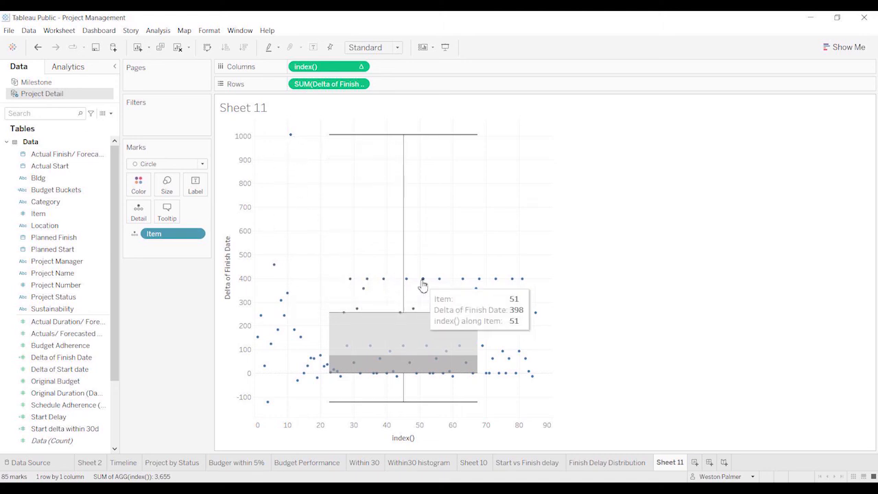
mouse_move(538, 380)
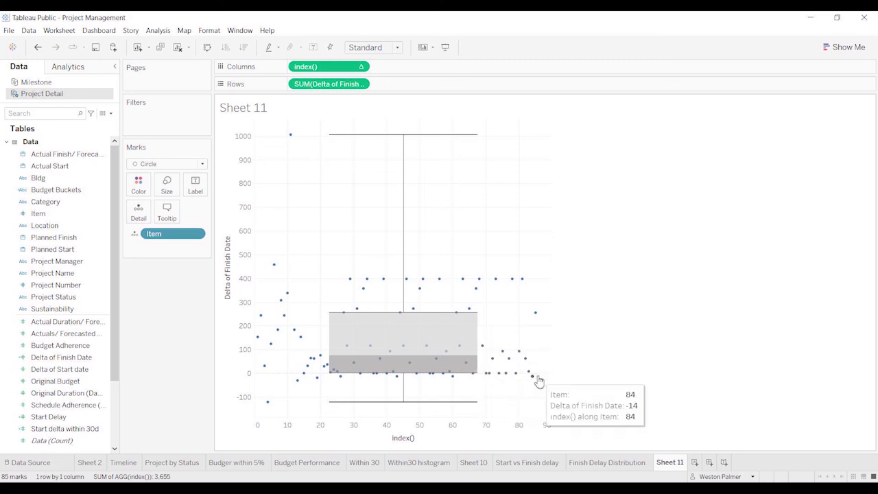
mouse_move(540, 319)
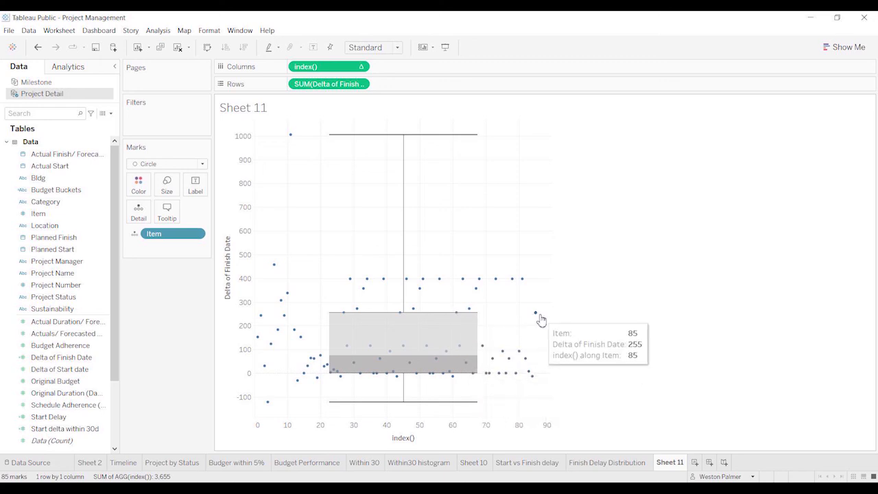